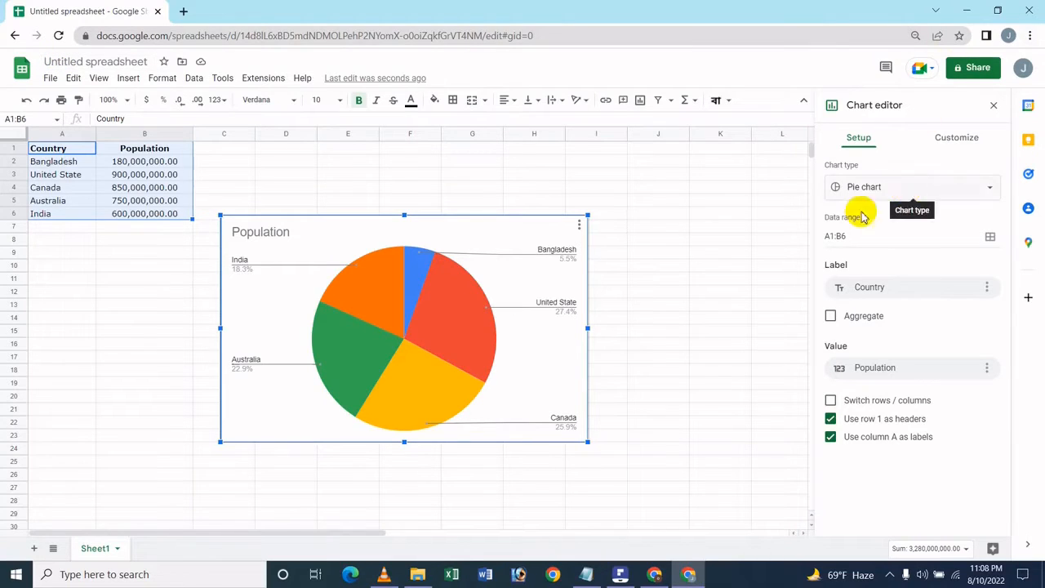
left_click(623, 575)
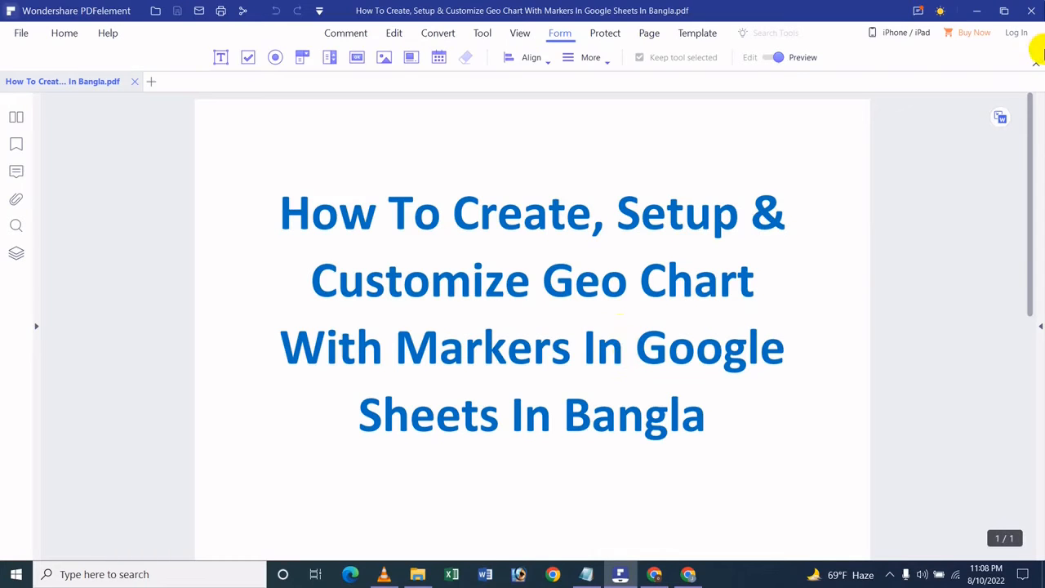
left_click(974, 8)
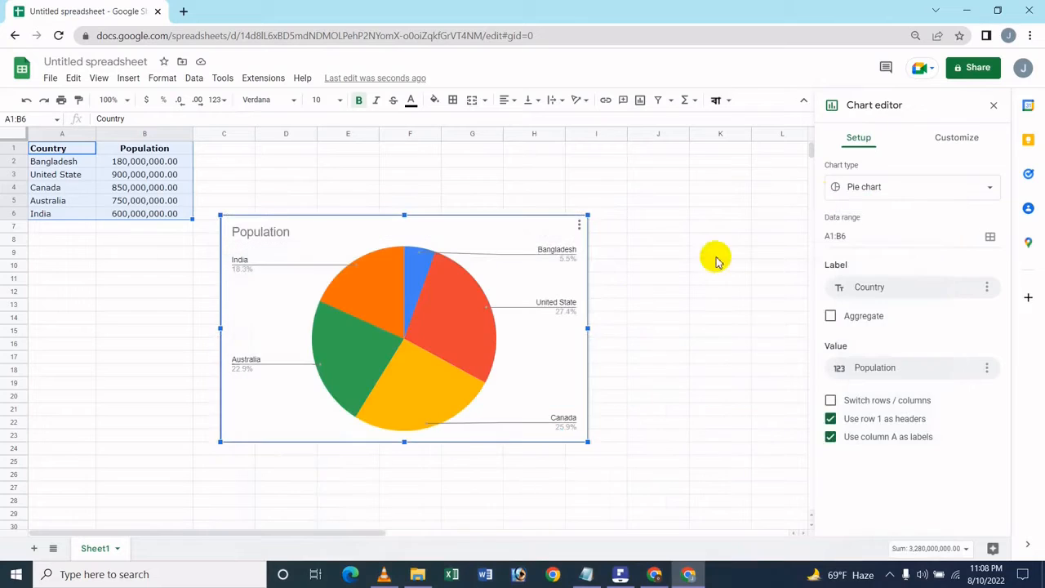
Change the population chart's type to Geo chart with markers.
left_click(884, 188)
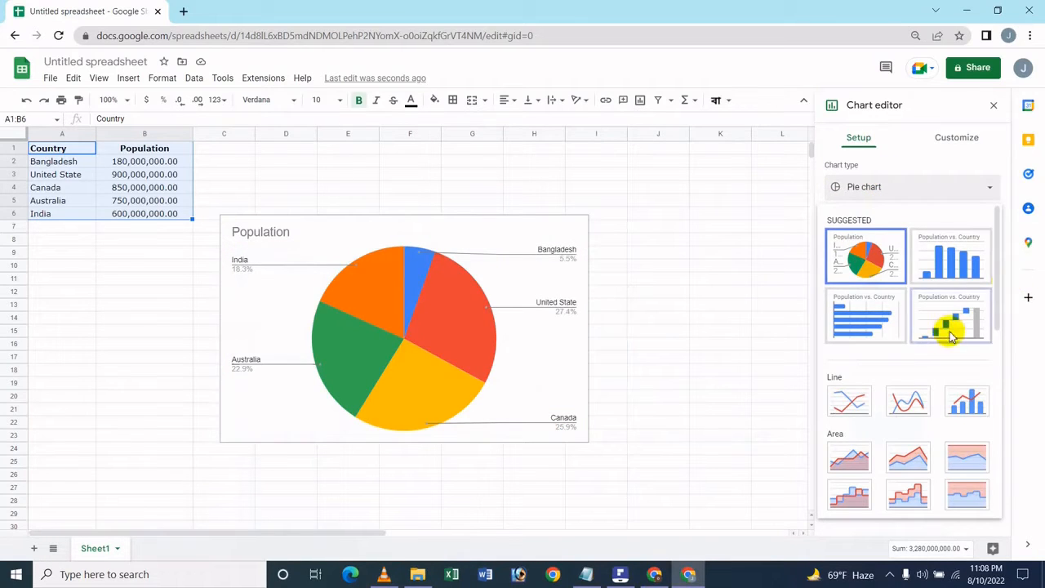
scroll(950, 335, "down", 10)
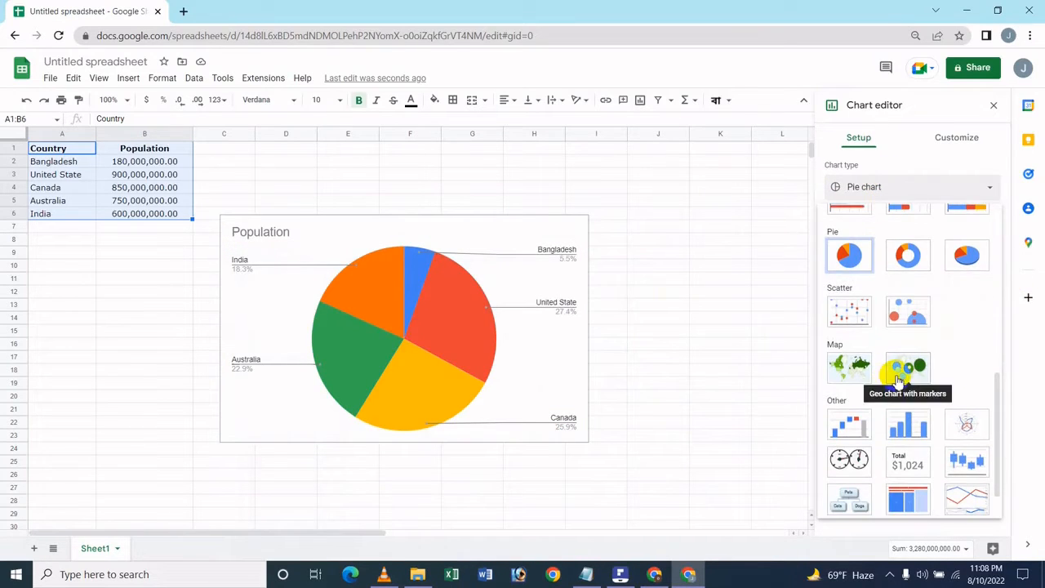
left_click(898, 377)
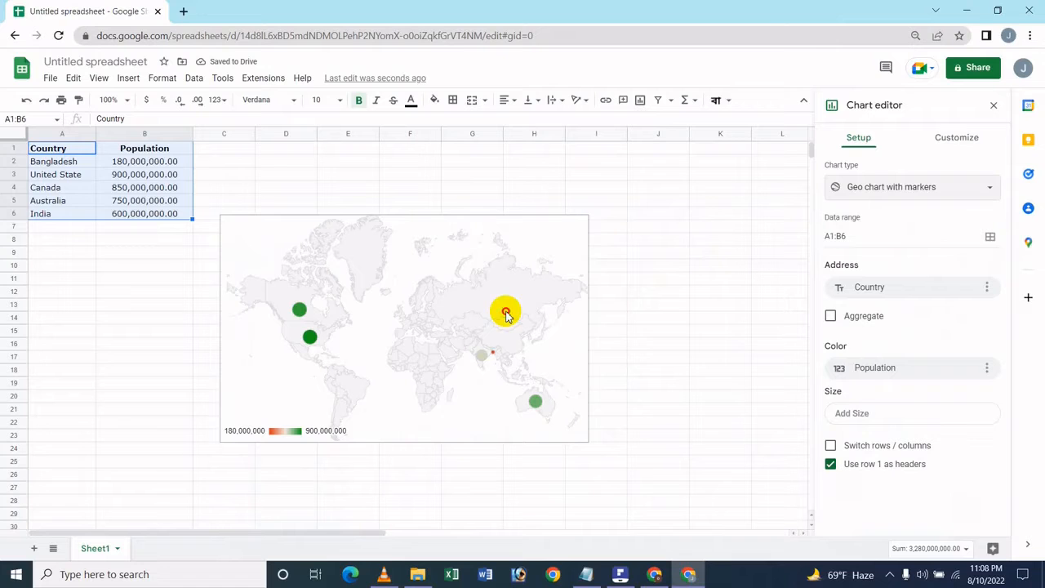
Move the geo chart beside the data table and resize it smaller, with its corner near cell C1.
left_click_drag(482, 275, 553, 195)
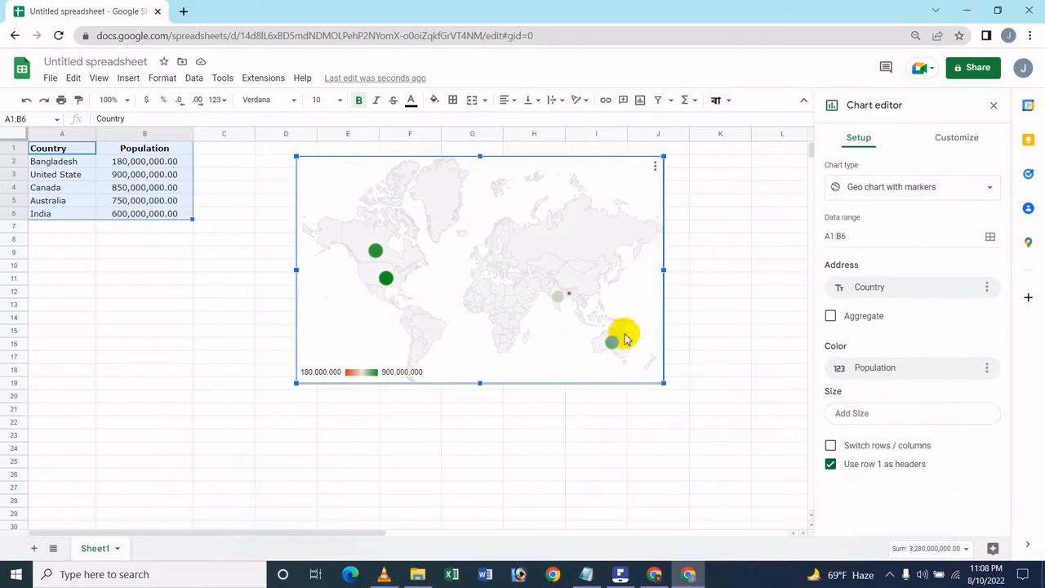
left_click_drag(664, 383, 616, 348)
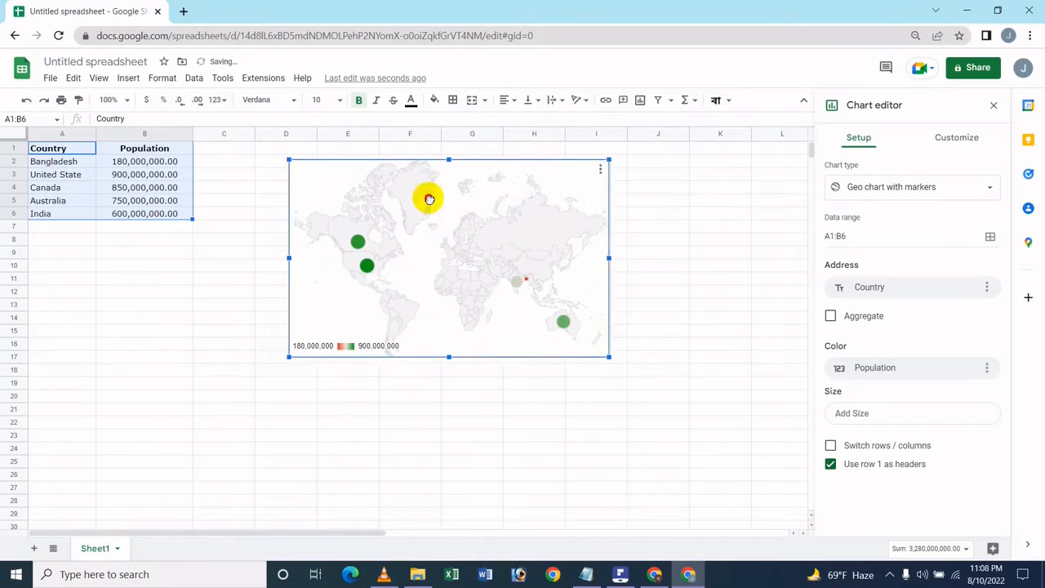
left_click_drag(429, 200, 451, 168)
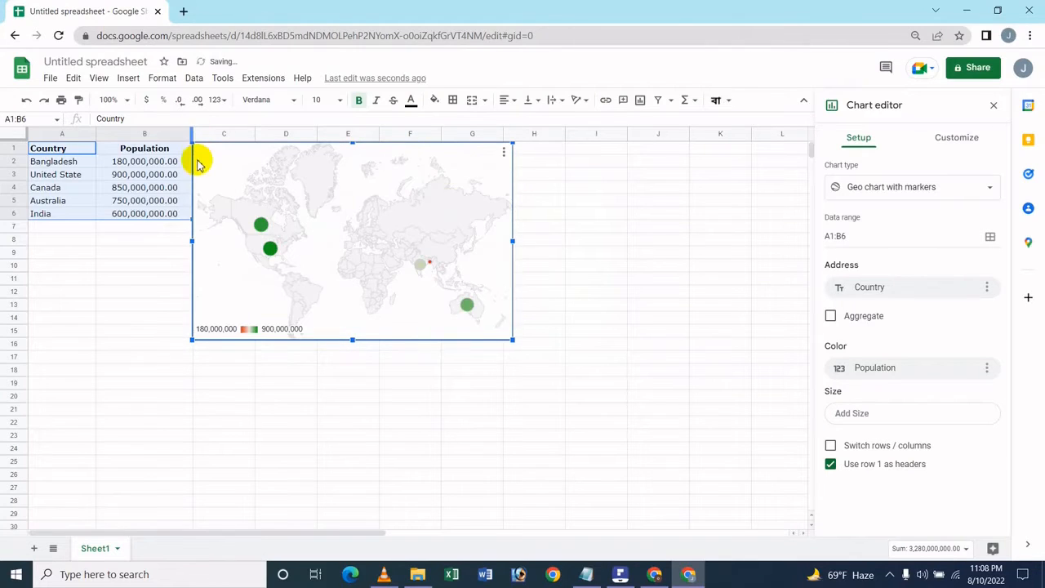
Select the chart and inspect the population tooltips of the country markers on the map.
left_click(119, 254)
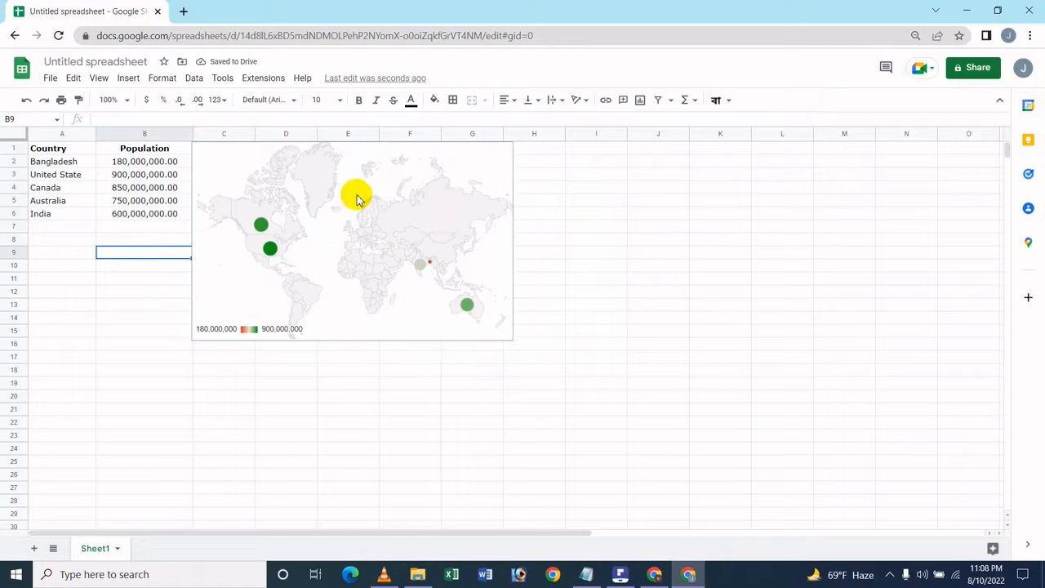
left_click(326, 250)
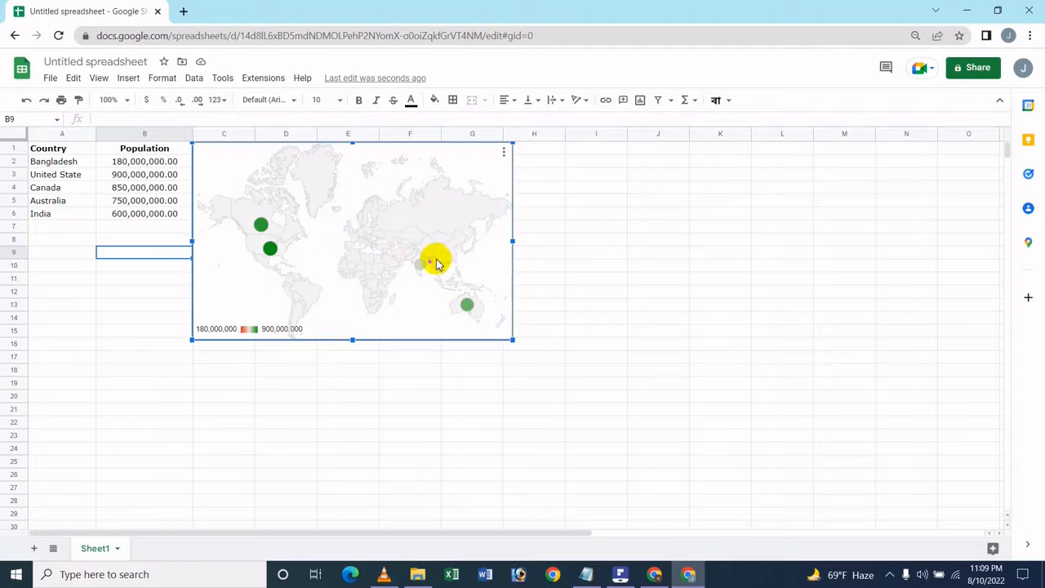
mouse_move(432, 266)
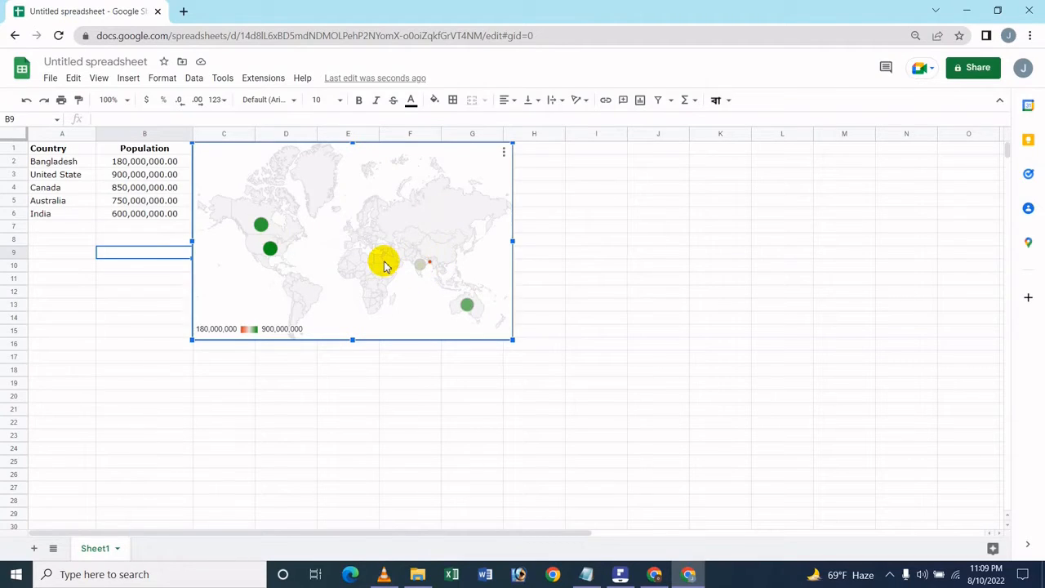
mouse_move(274, 254)
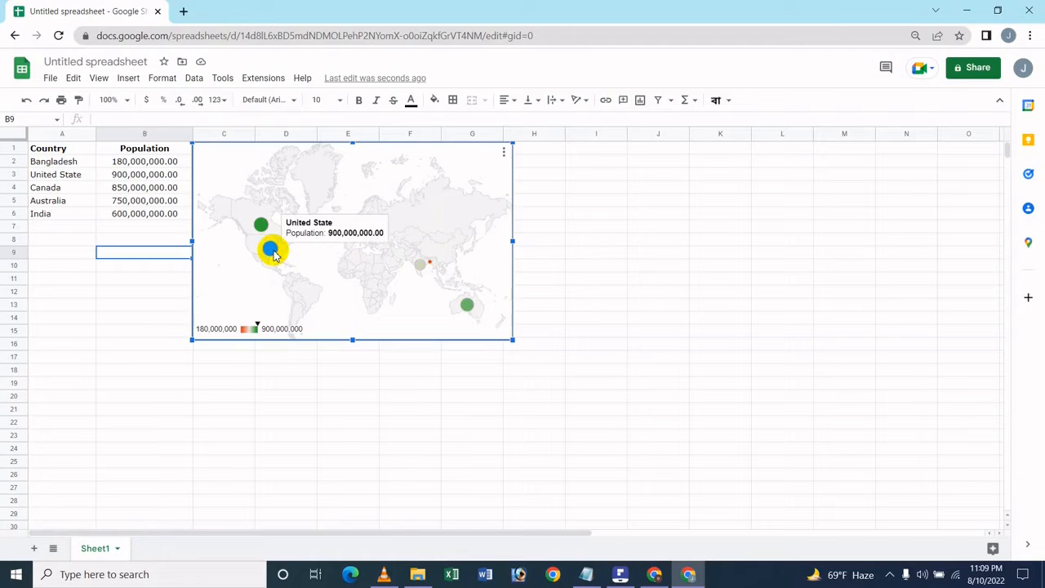
mouse_move(262, 230)
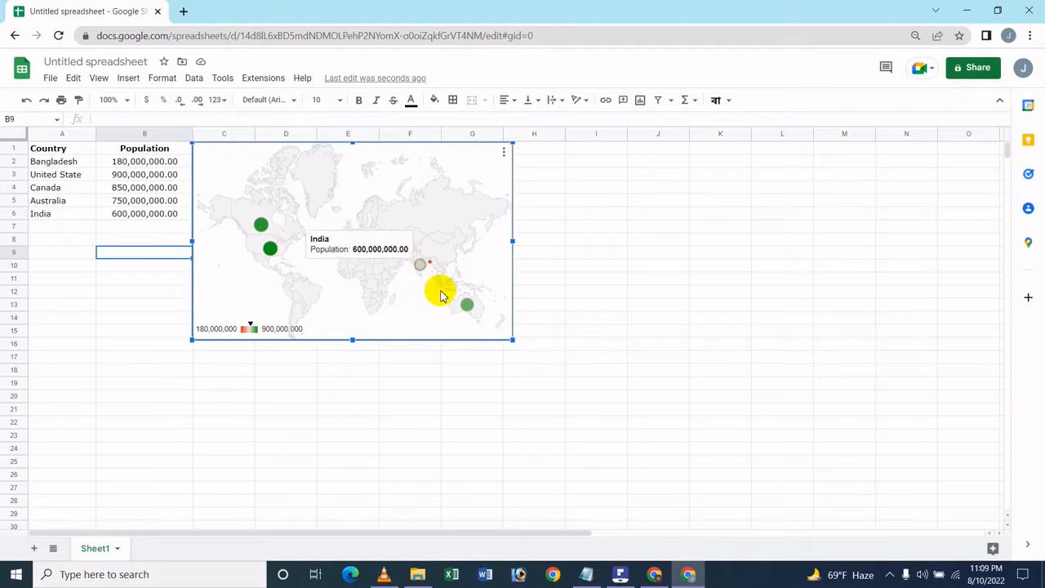
mouse_move(467, 303)
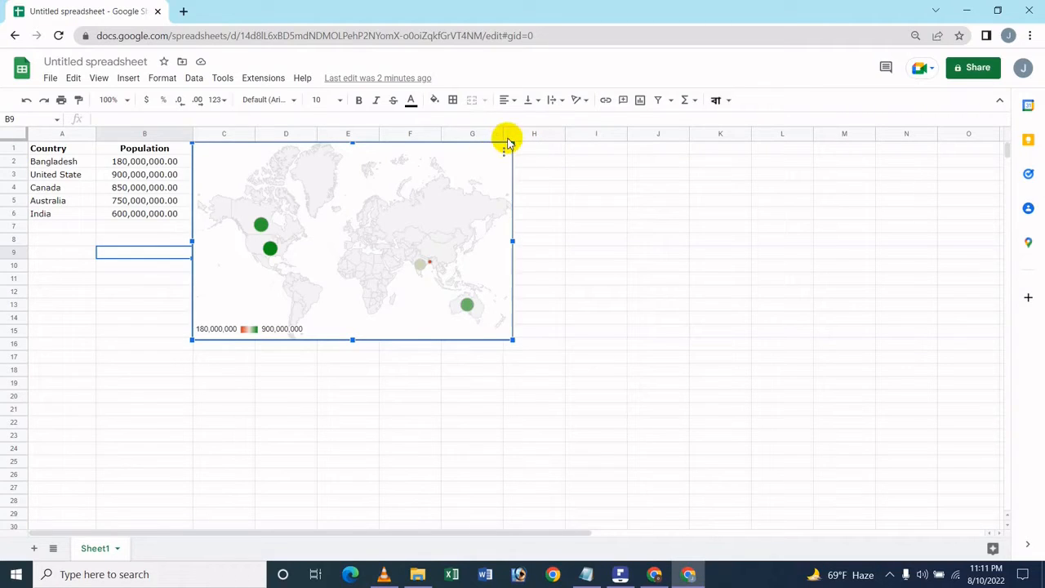
left_click(620, 574)
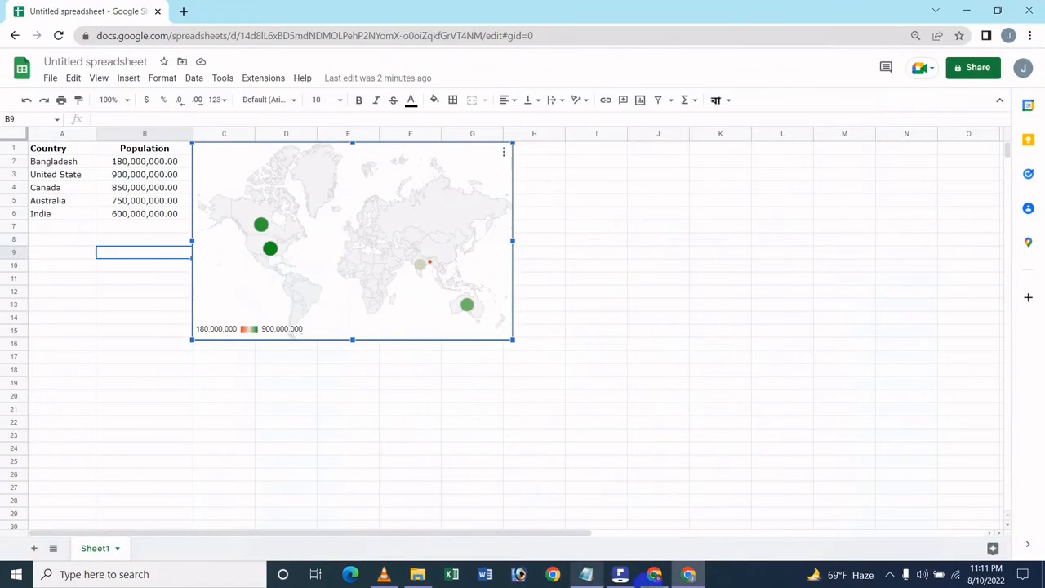
left_click(621, 571)
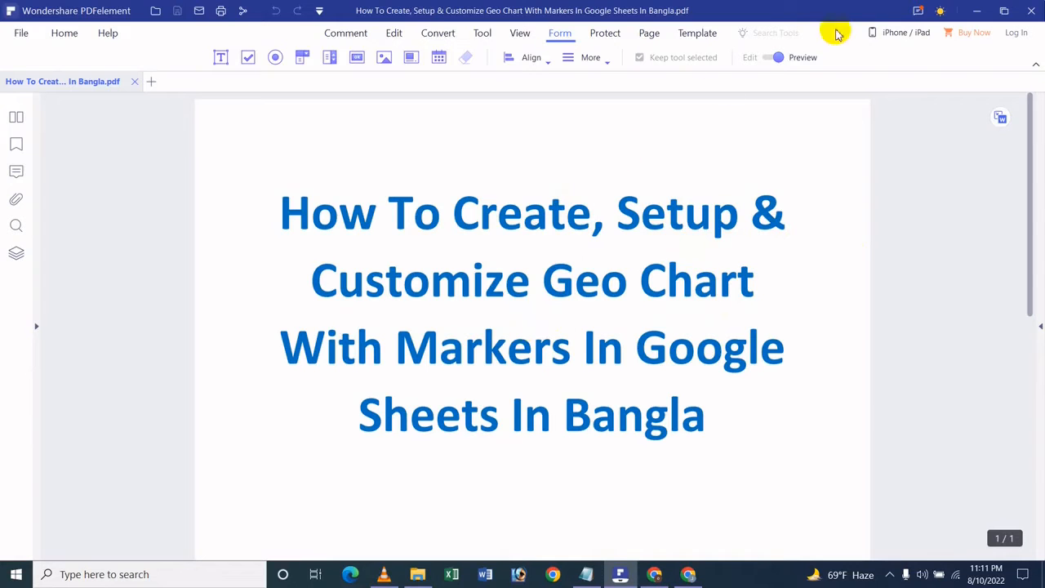
left_click(986, 12)
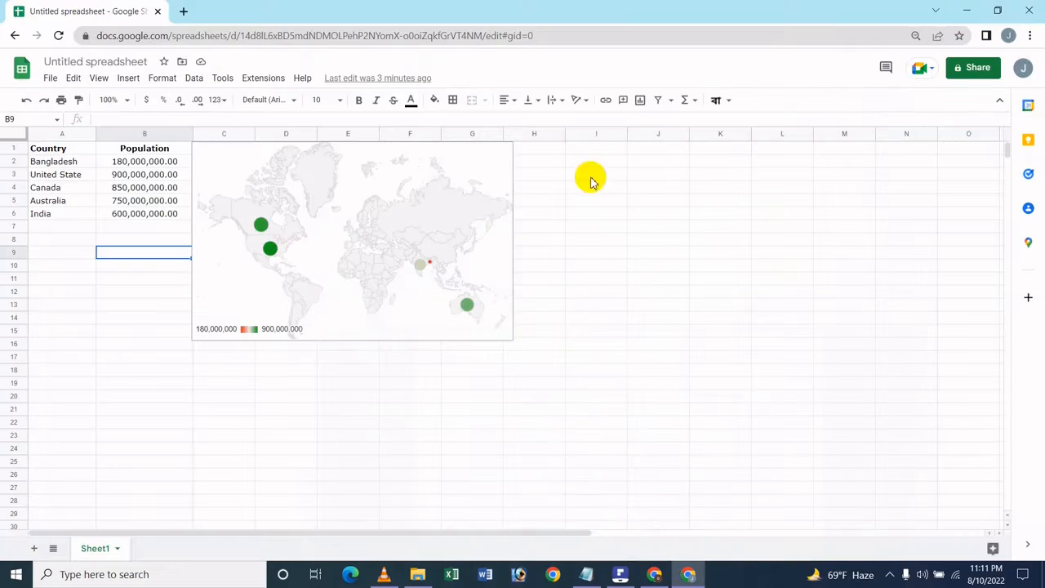
Open the chart editor for the geo chart.
left_click(497, 191)
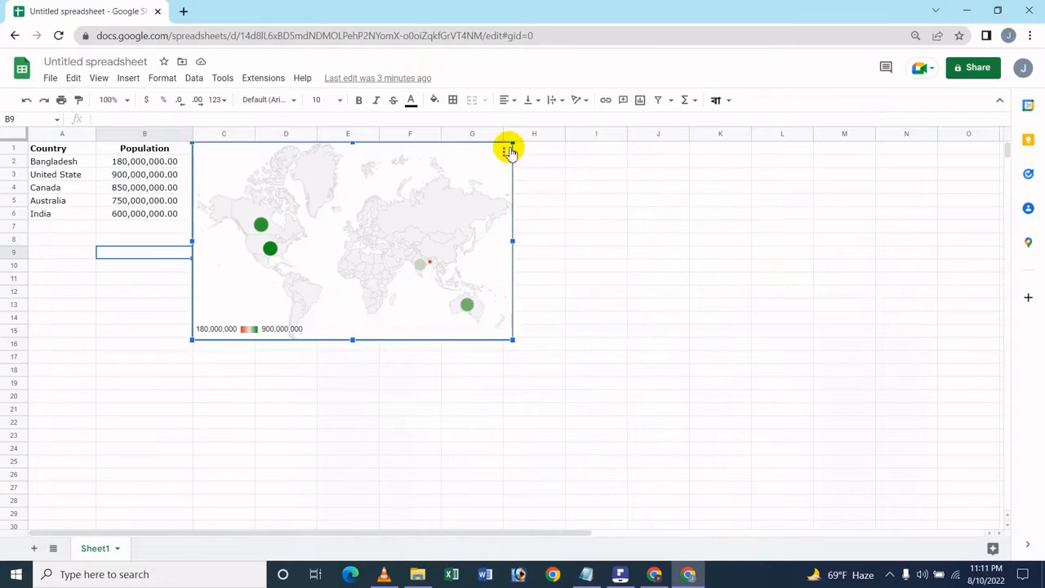
left_click(505, 151)
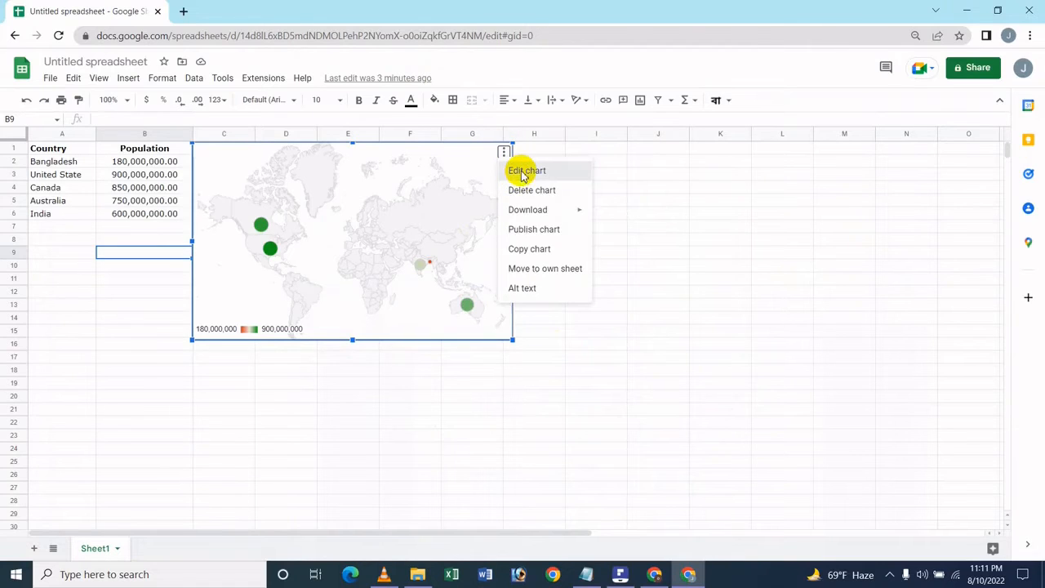
left_click(521, 171)
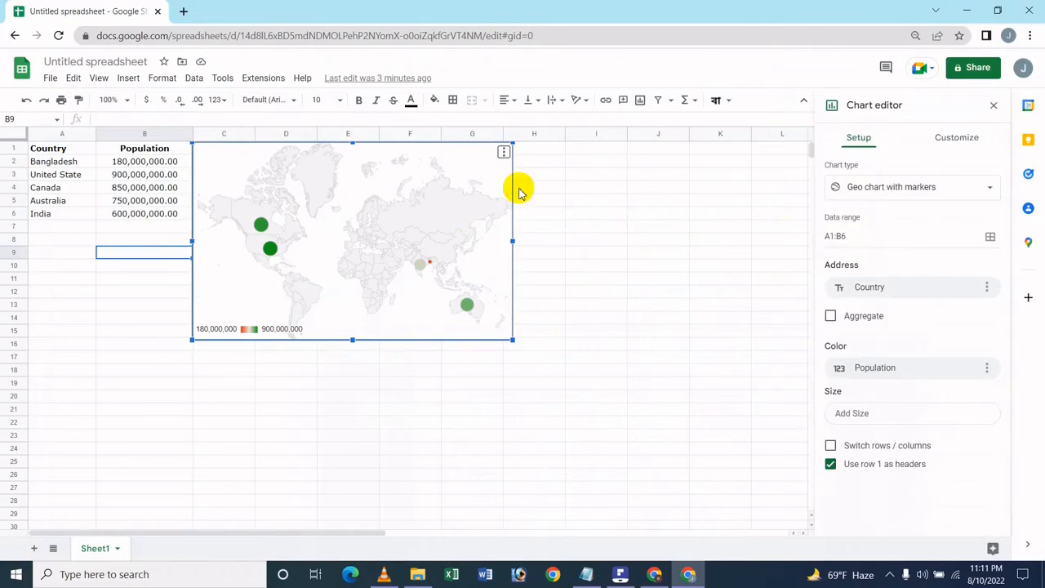
Switch the chart type to Pie chart.
left_click(930, 189)
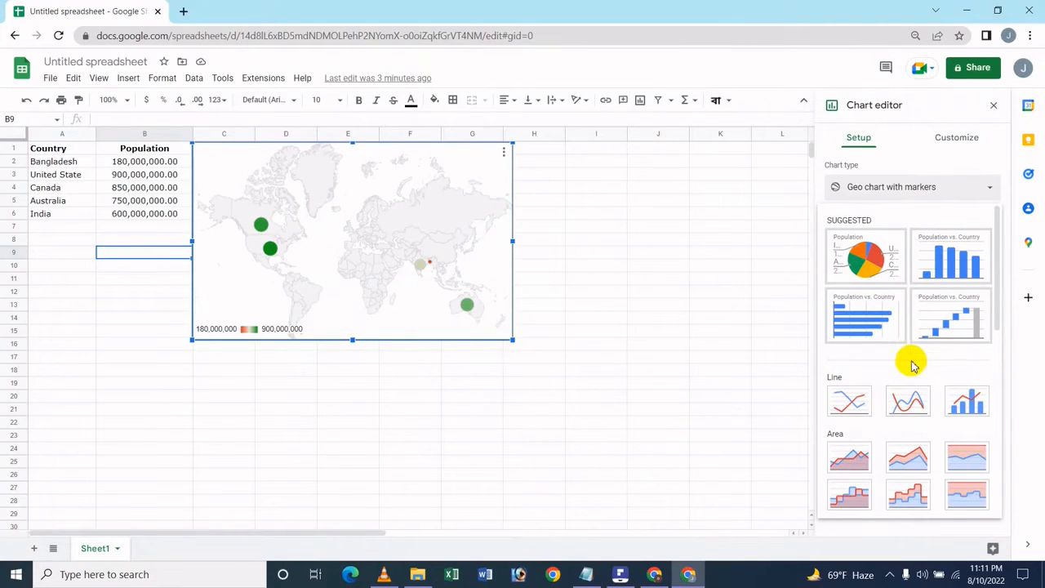
scroll(933, 369, "down", 5)
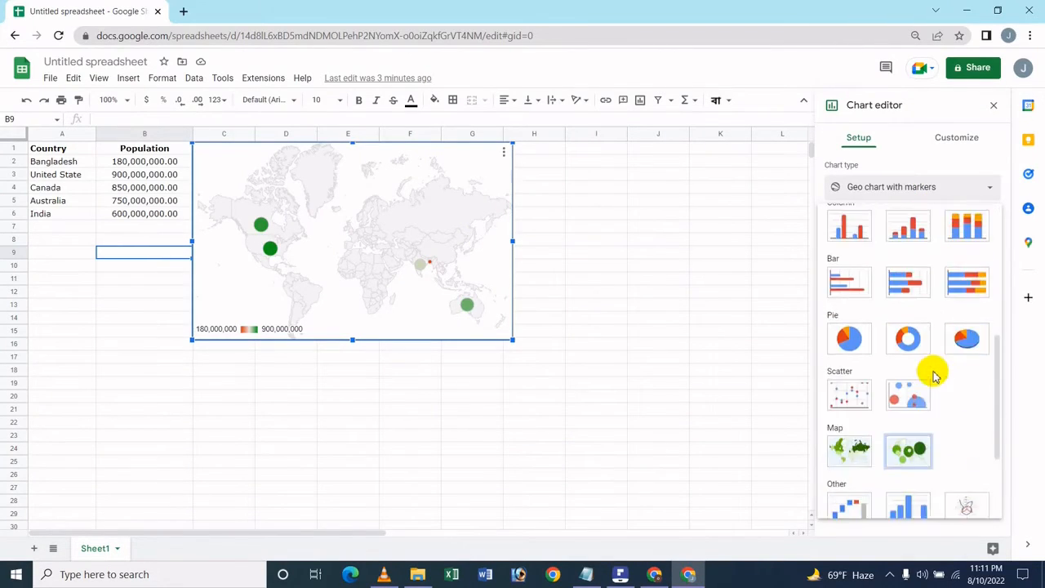
scroll(933, 376, "down", 3)
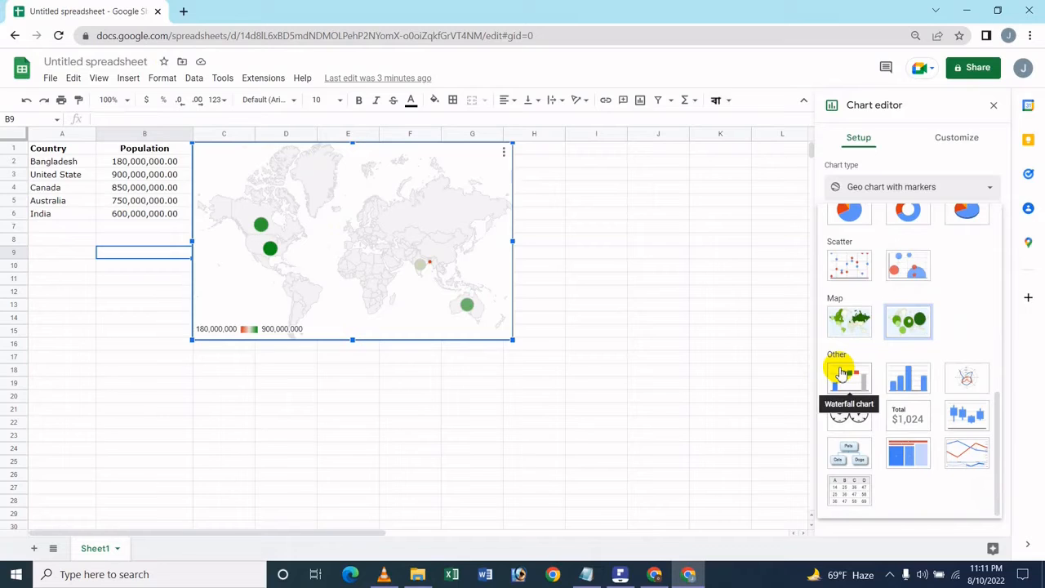
scroll(898, 428, "up", 2)
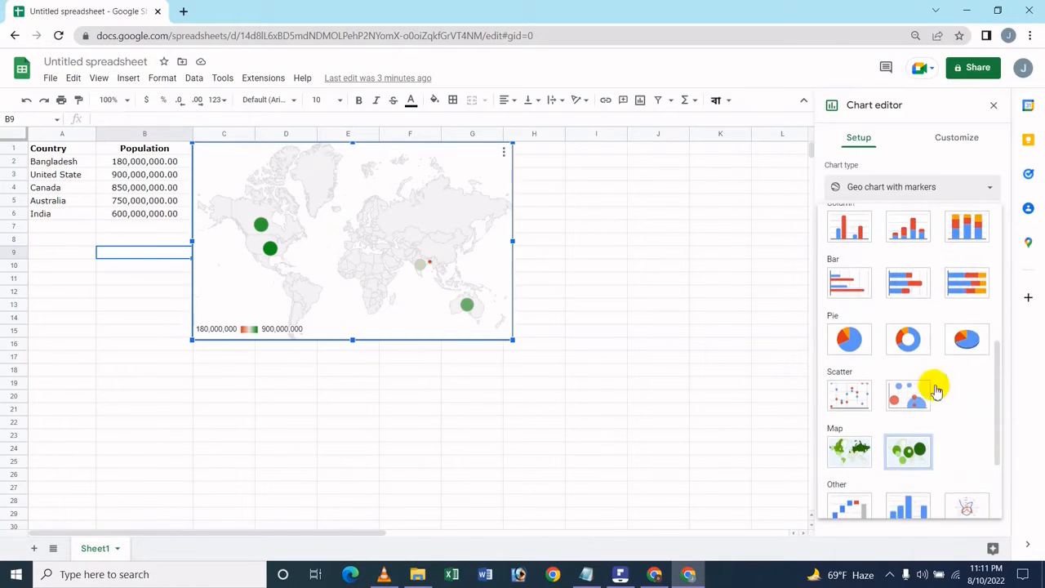
left_click(854, 344)
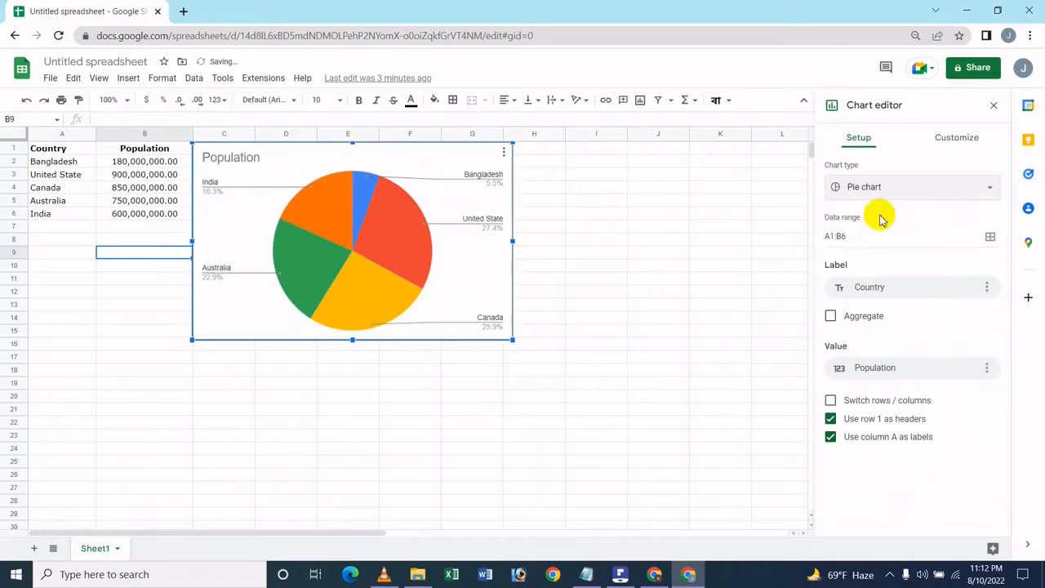
Switch the chart type to Tree map chart.
left_click(893, 187)
scroll(944, 493, "down", 8)
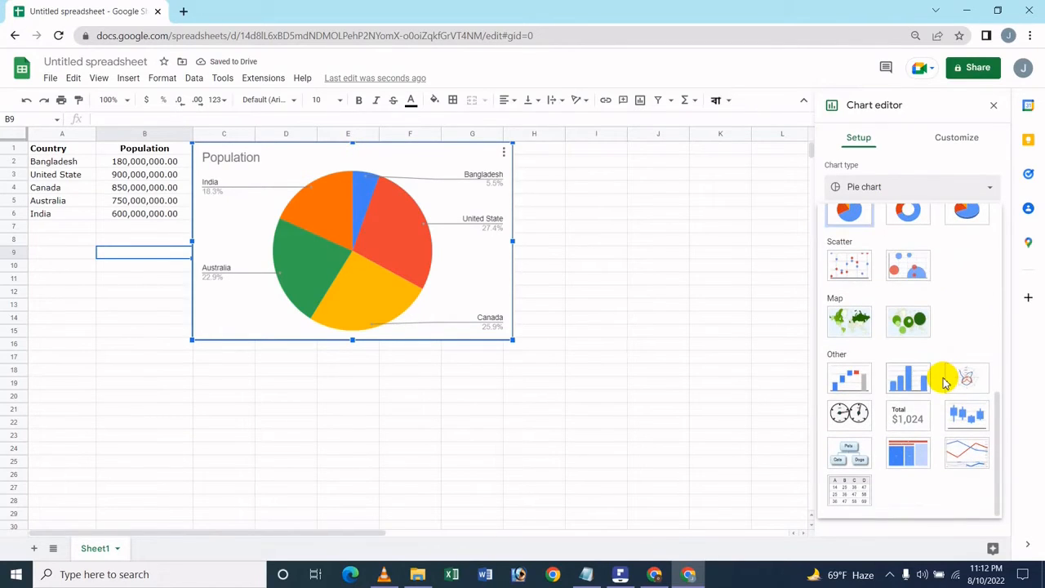
left_click(907, 454)
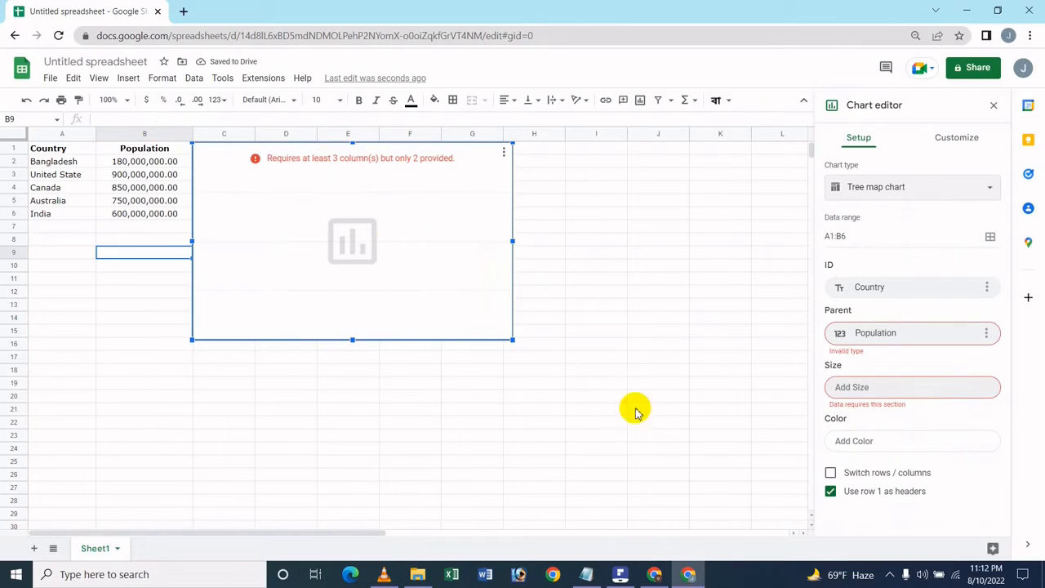
Switch the chart type to Geo chart.
left_click(918, 184)
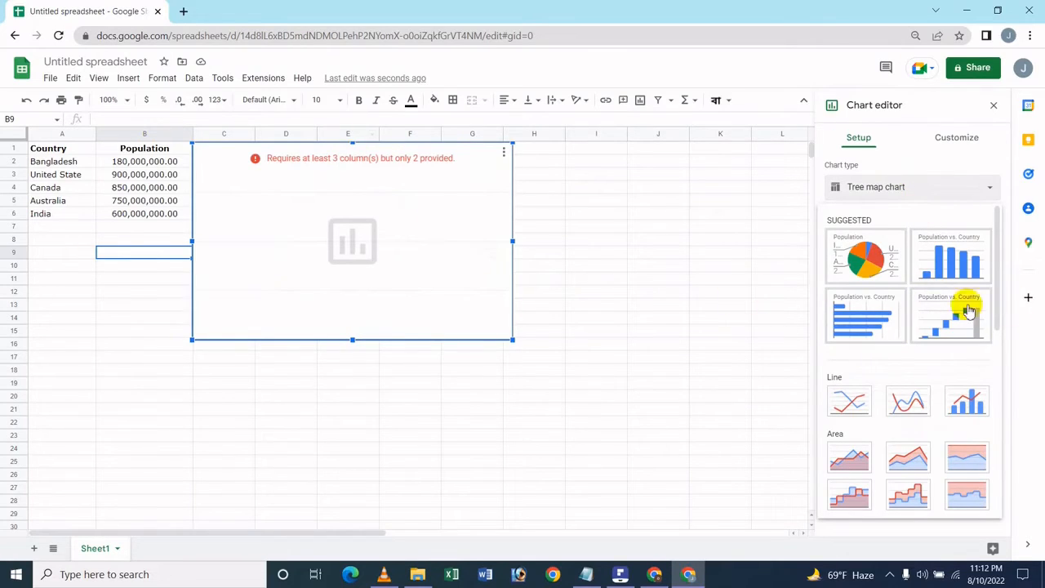
scroll(903, 290, "down", 4)
scroll(902, 290, "down", 3)
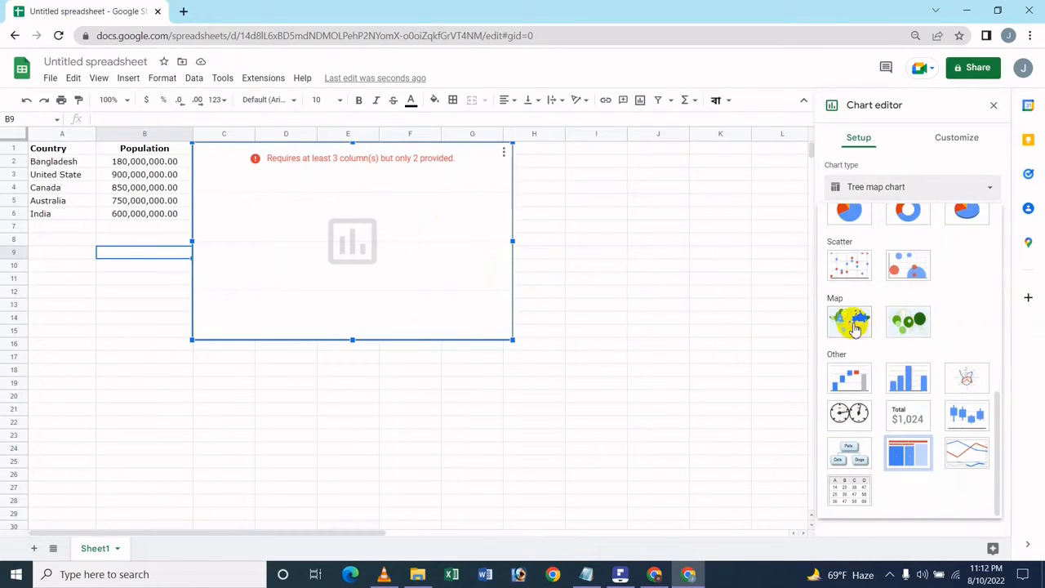
left_click(851, 324)
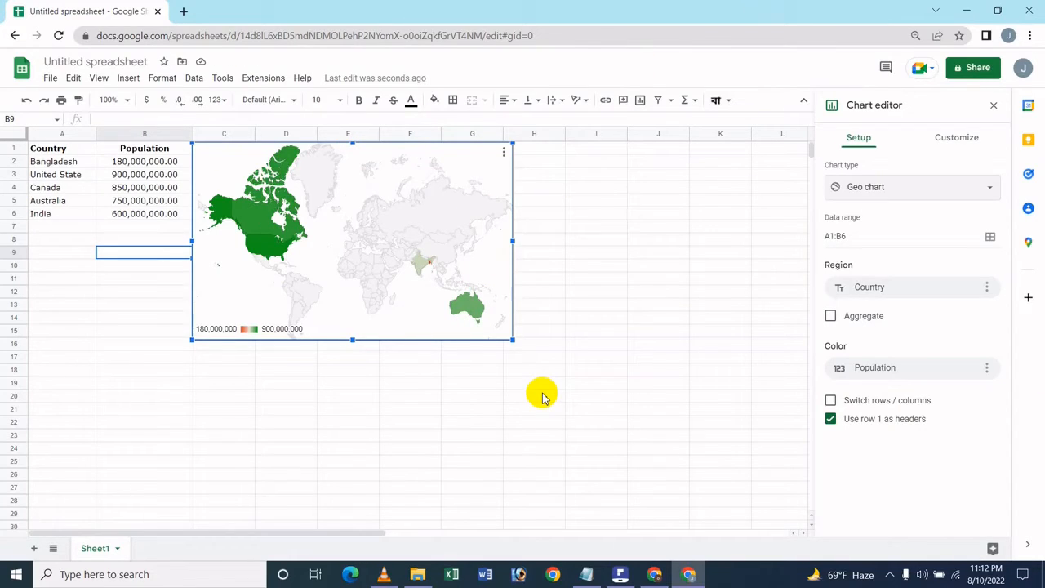
Switch the chart type back to Geo chart with markers.
left_click(872, 186)
scroll(938, 357, "down", 5)
scroll(880, 372, "down", 2)
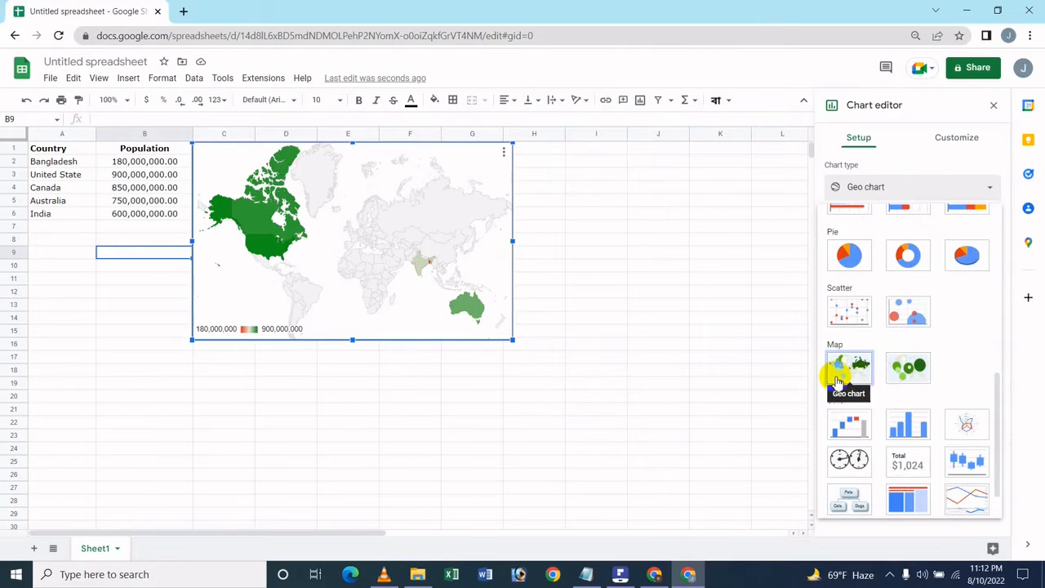
left_click(902, 369)
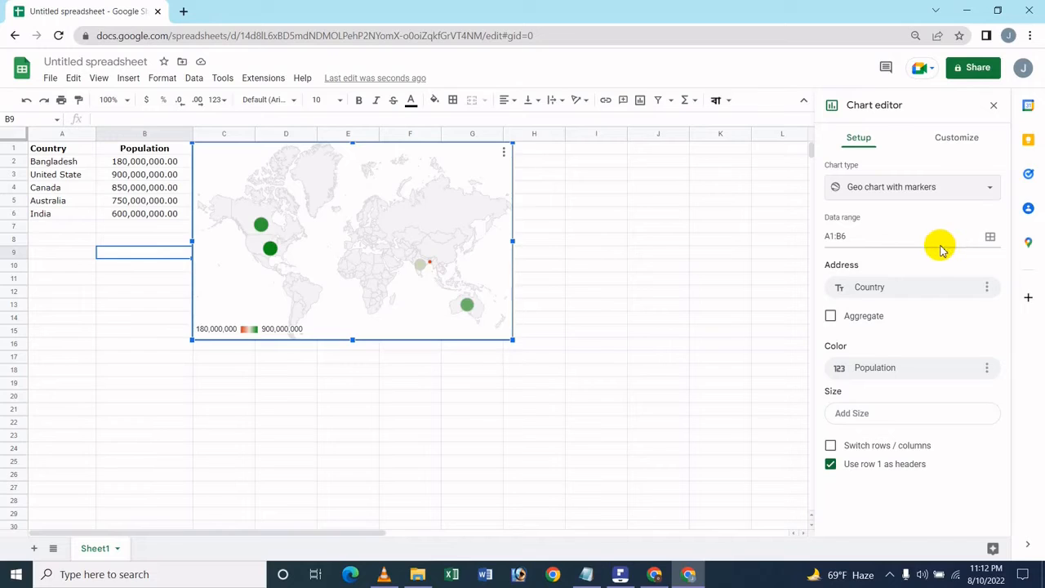
left_click(990, 239)
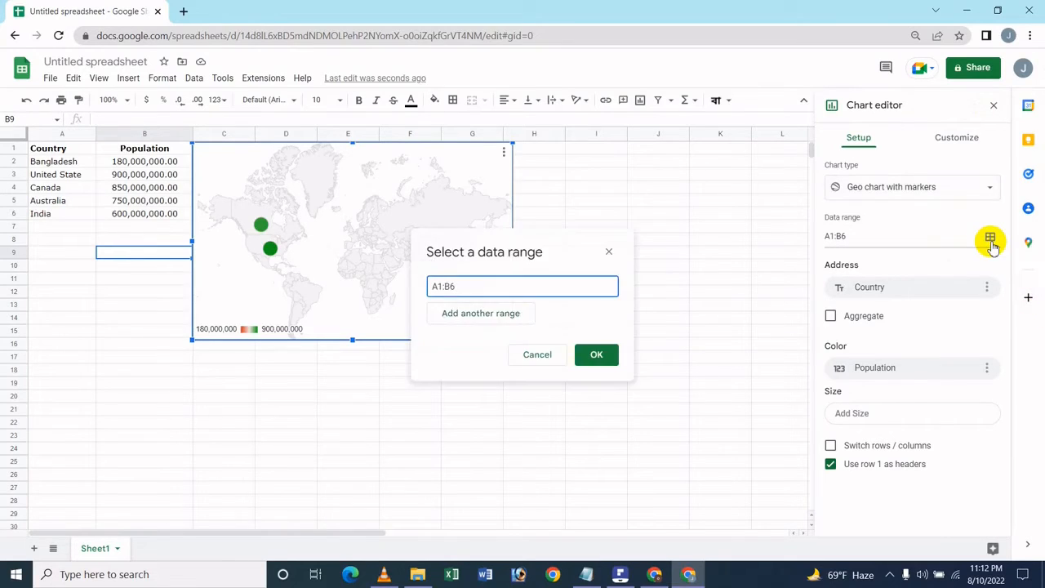
left_click(505, 317)
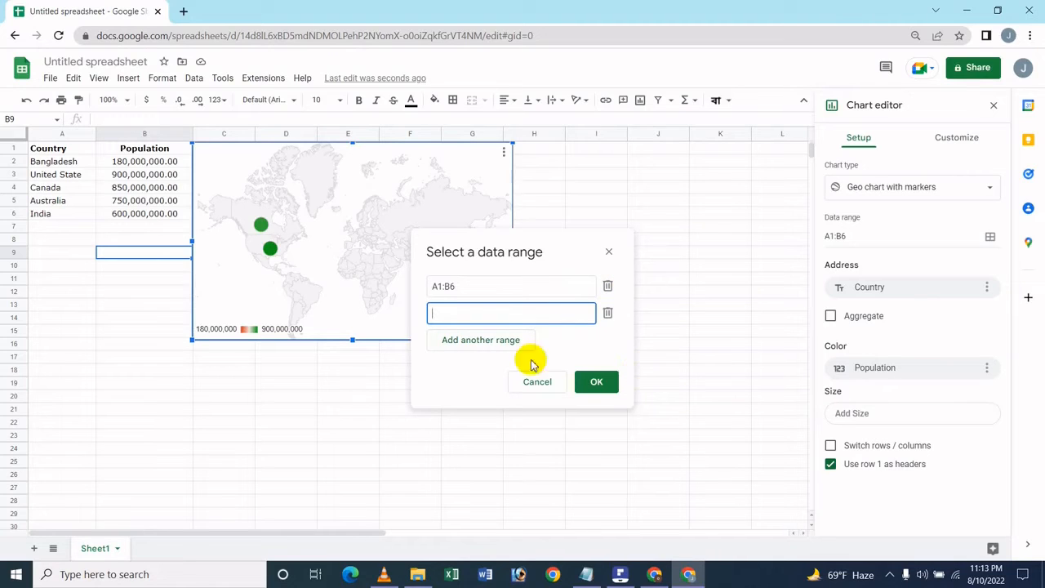
left_click(516, 342)
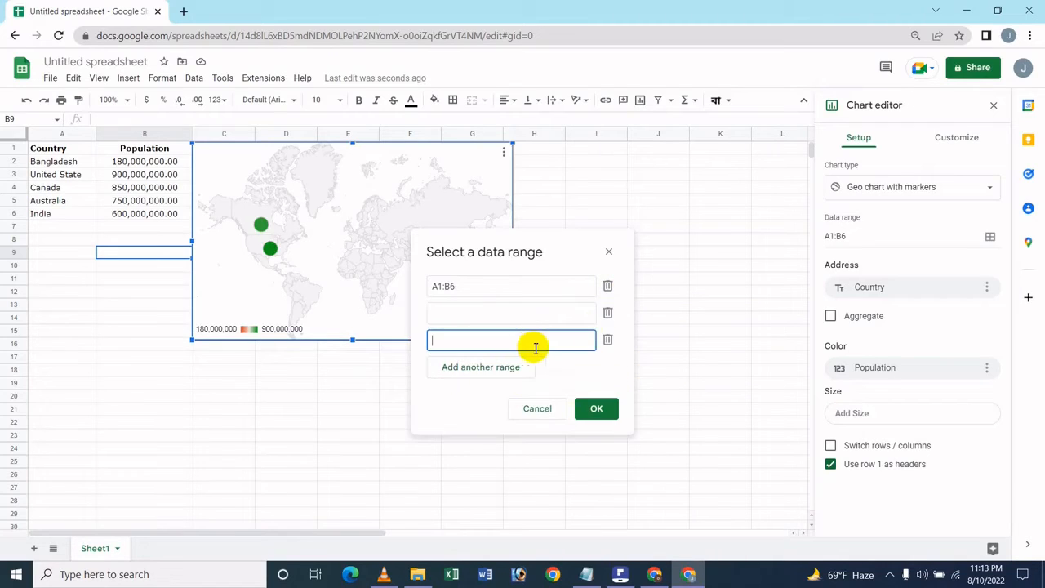
left_click(480, 369)
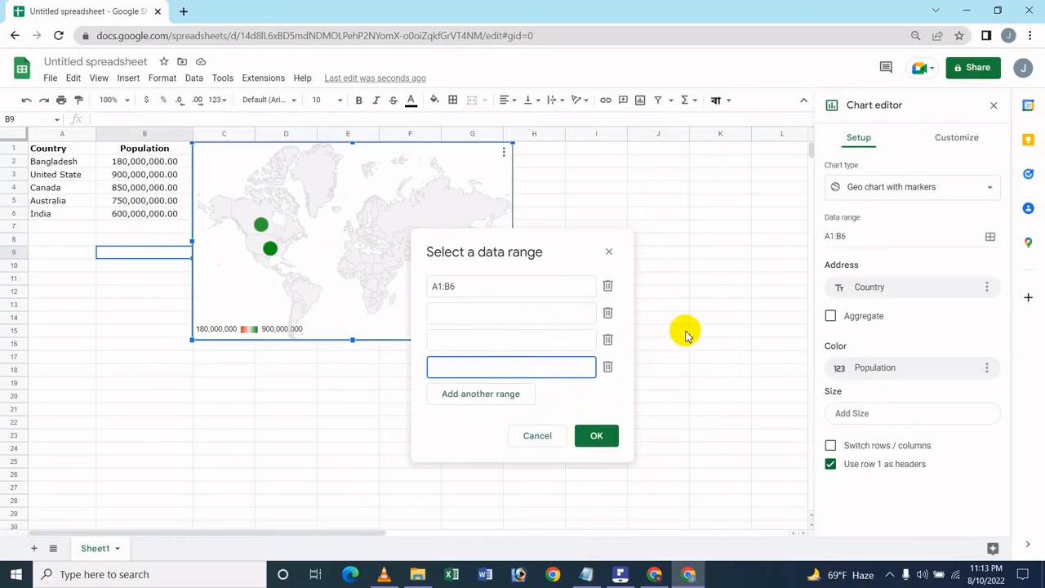
left_click(611, 317)
left_click(611, 317)
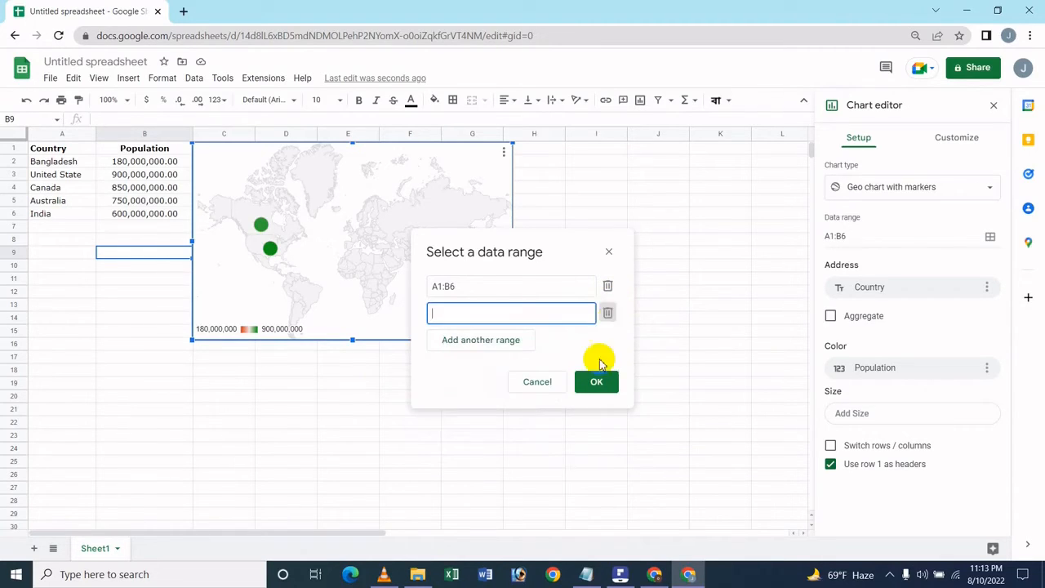
left_click(611, 316)
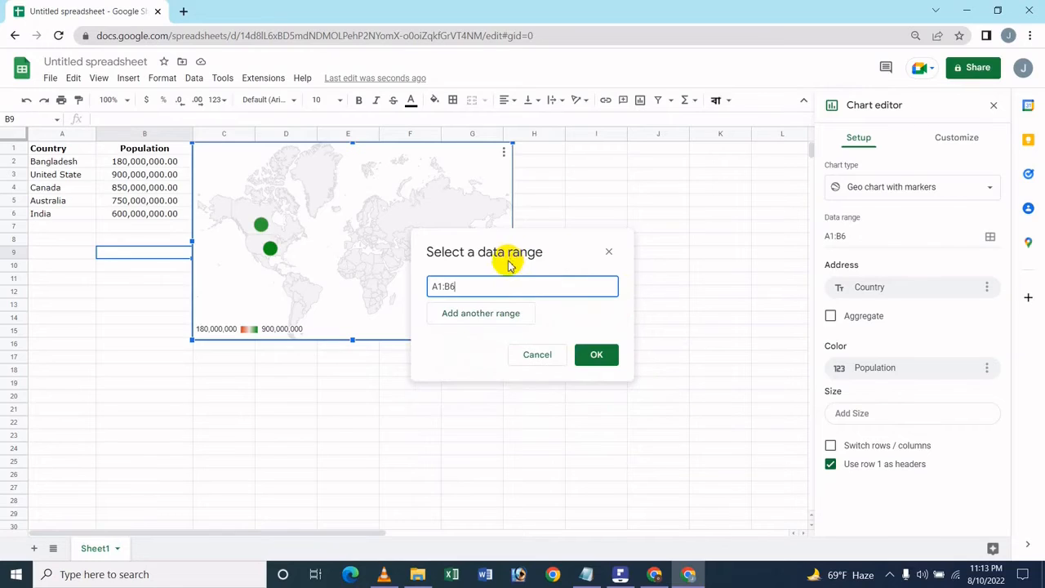
left_click(610, 250)
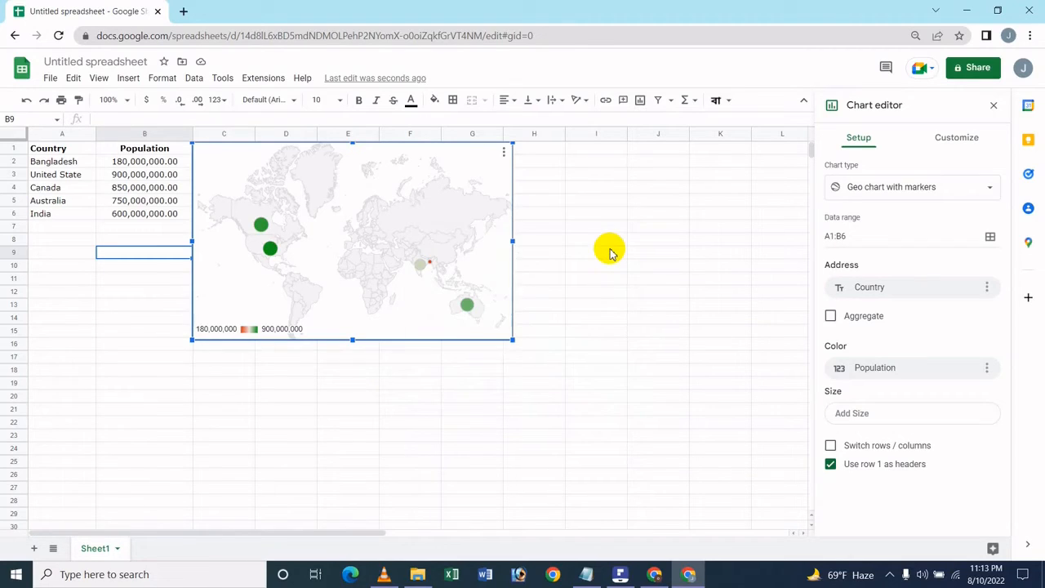
Remove the Country address field and undo the removal.
left_click(987, 296)
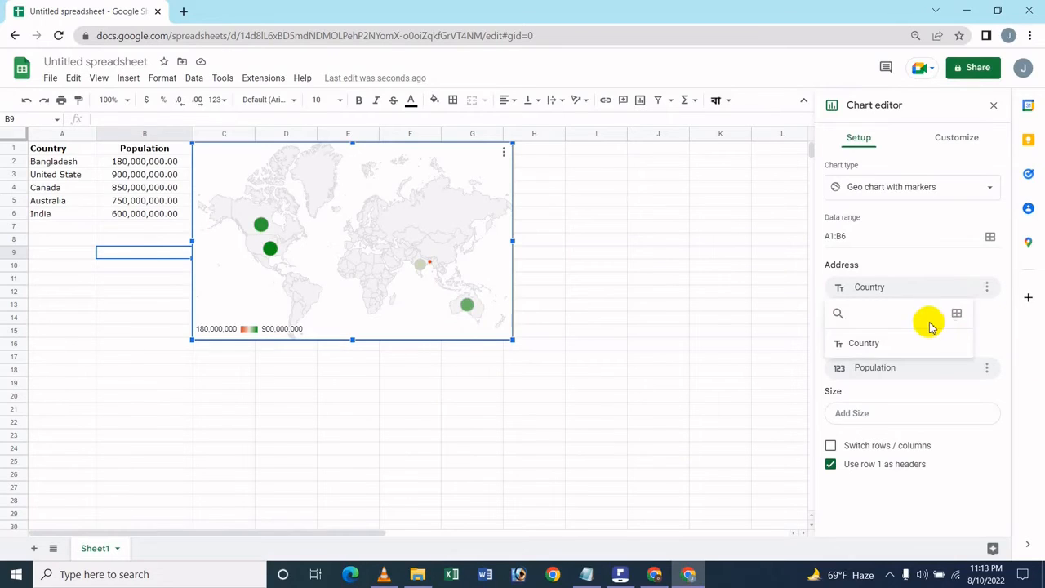
left_click(987, 288)
left_click(1017, 318)
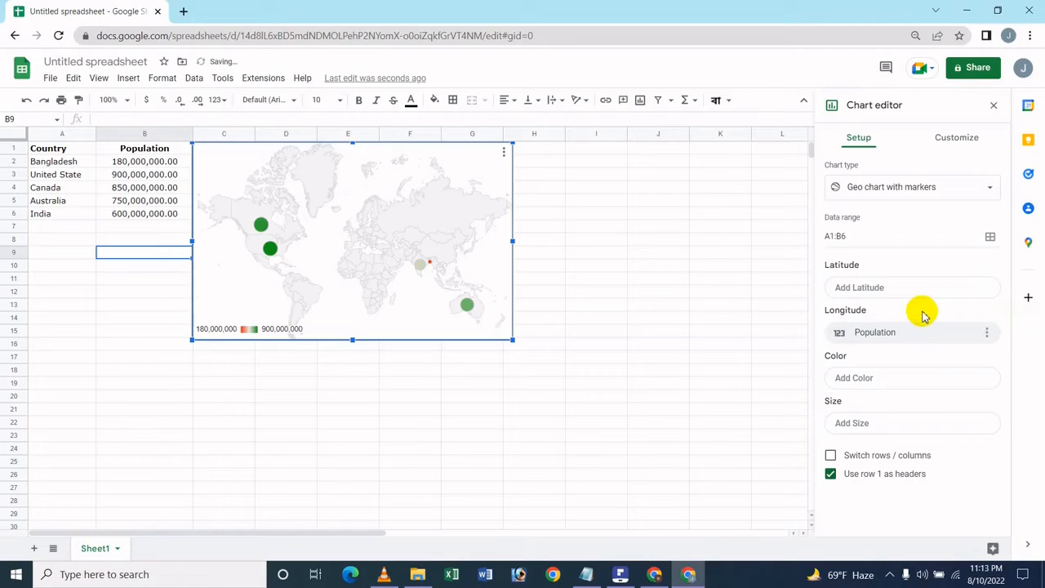
mouse_move(418, 263)
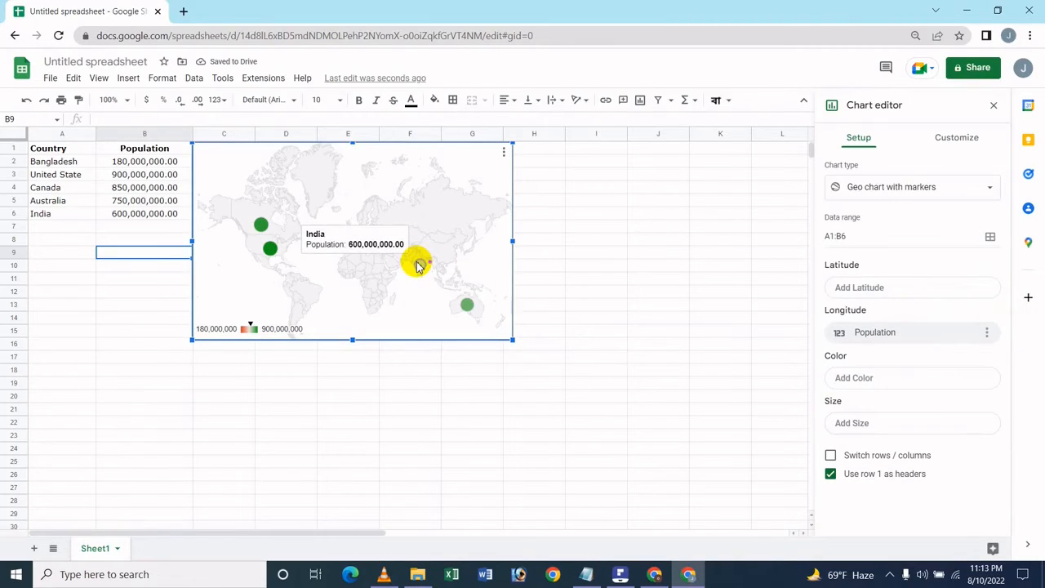
key("ctrl+z")
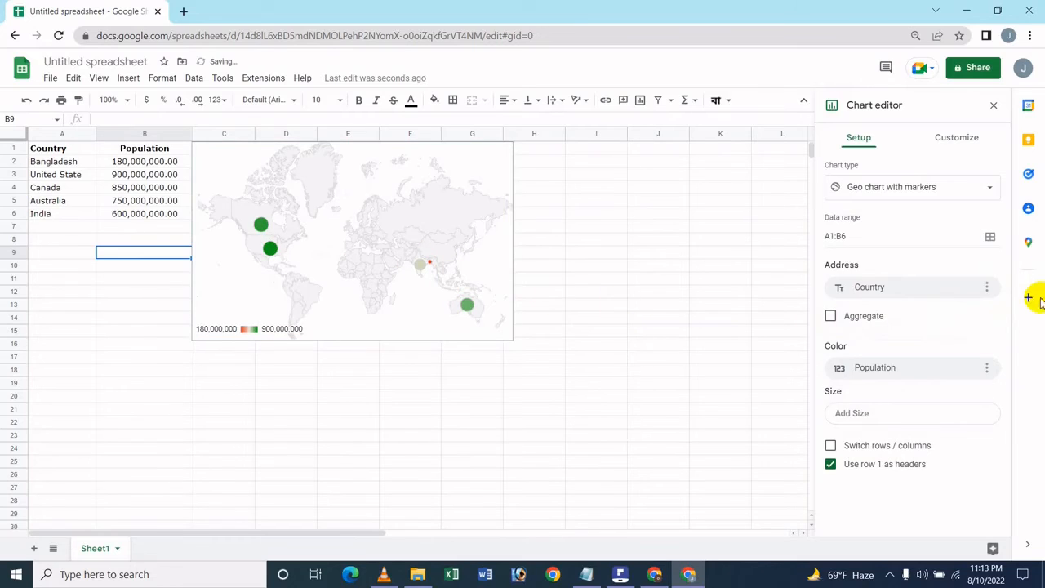
Toggle Aggregate on and off and remove the Population colour field.
left_click(829, 317)
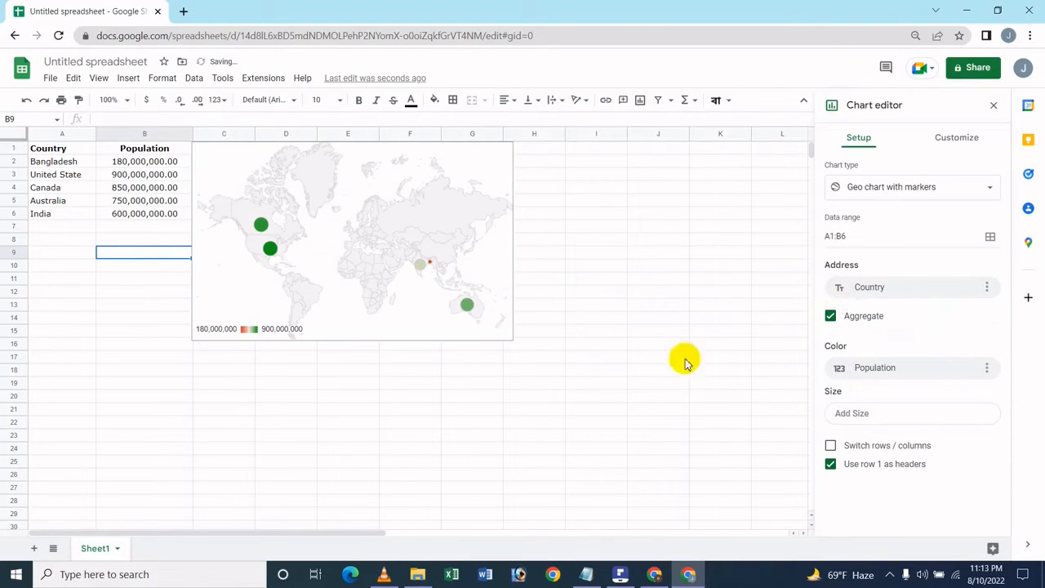
left_click(880, 320)
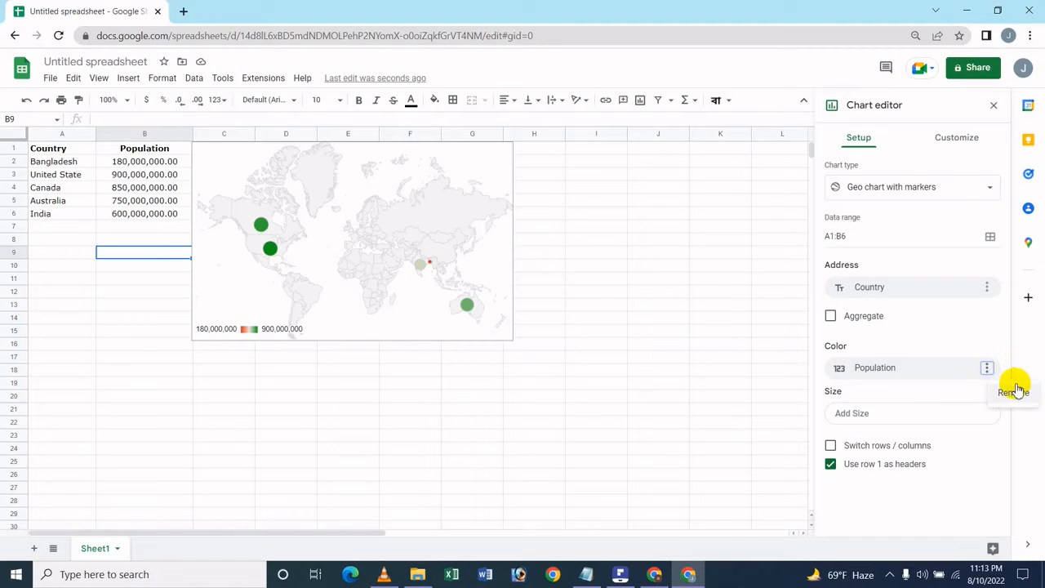
left_click(1020, 390)
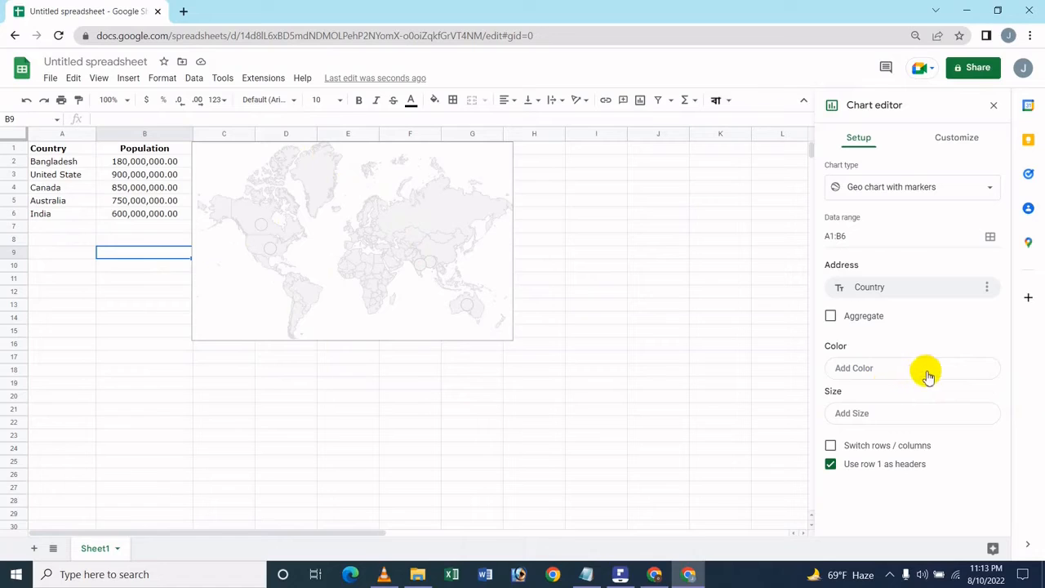
Add Population as the marker size field, then remove it again.
left_click(894, 414)
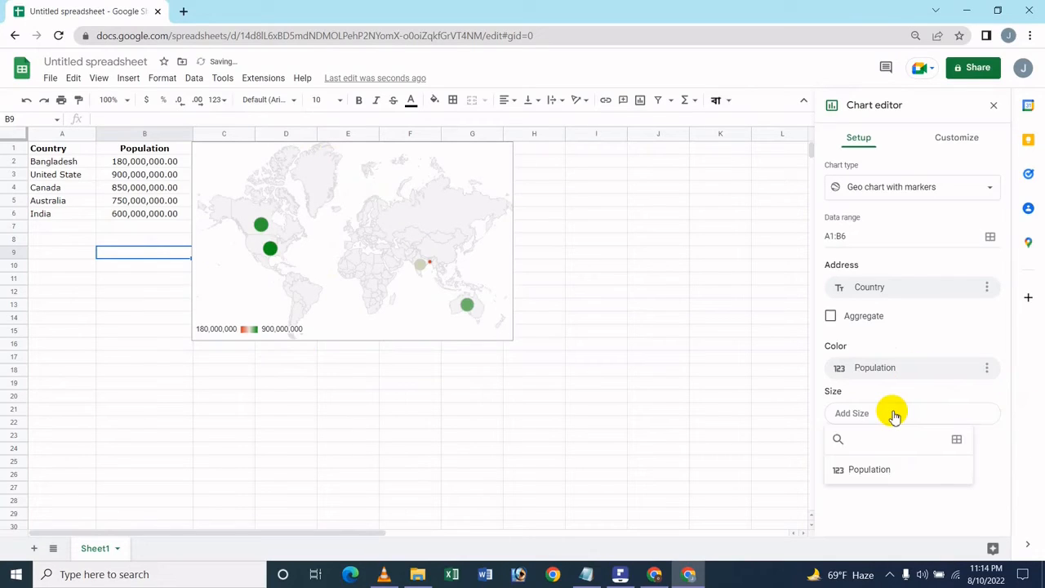
left_click(880, 471)
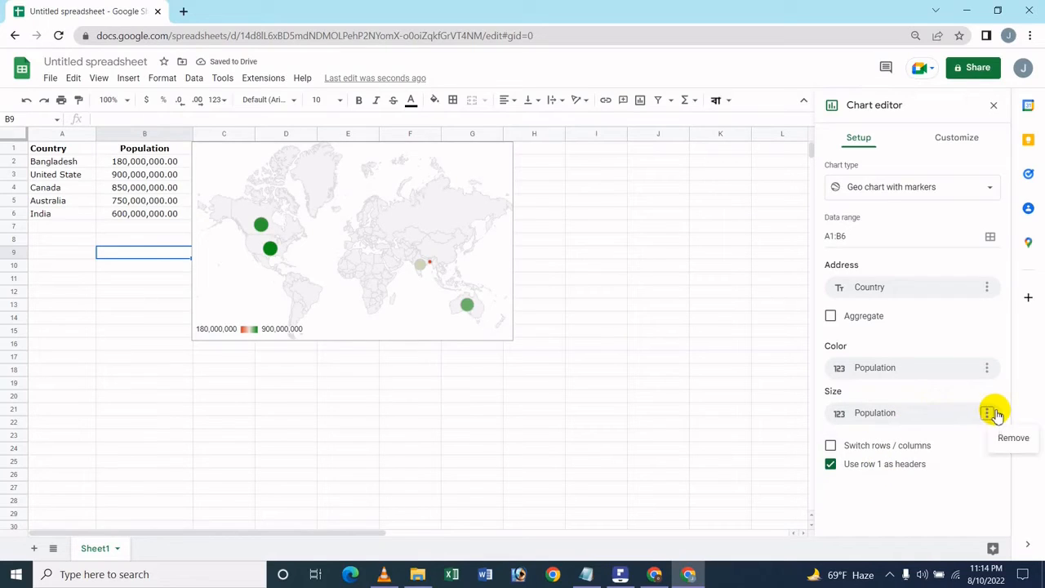
left_click(1011, 438)
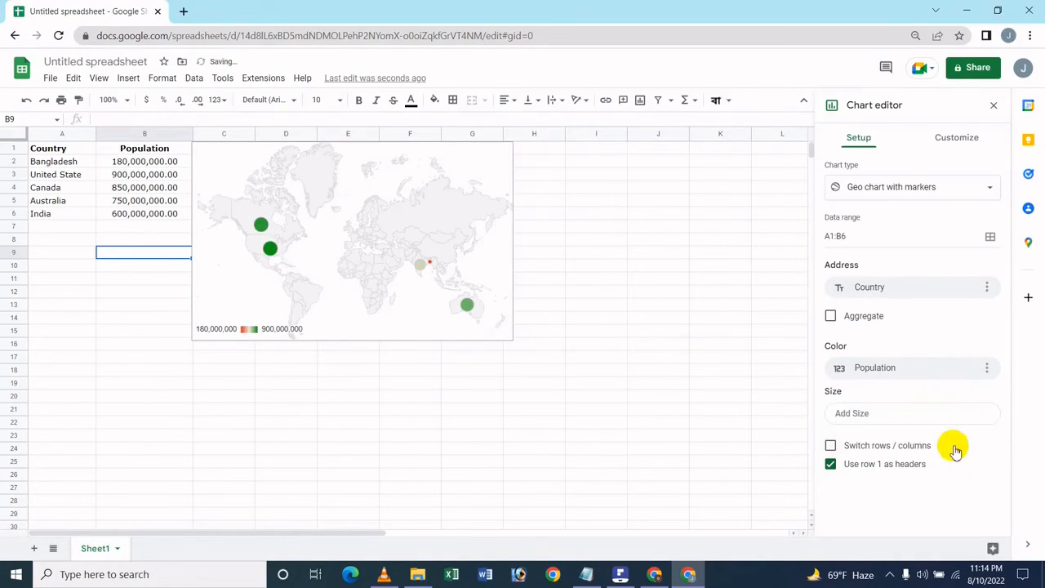
left_click(889, 415)
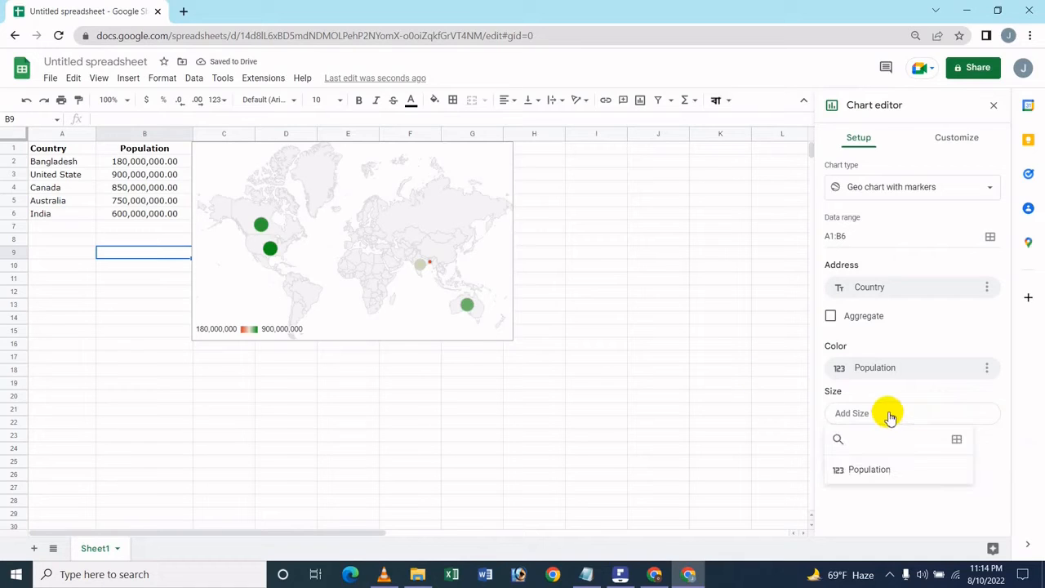
left_click(891, 124)
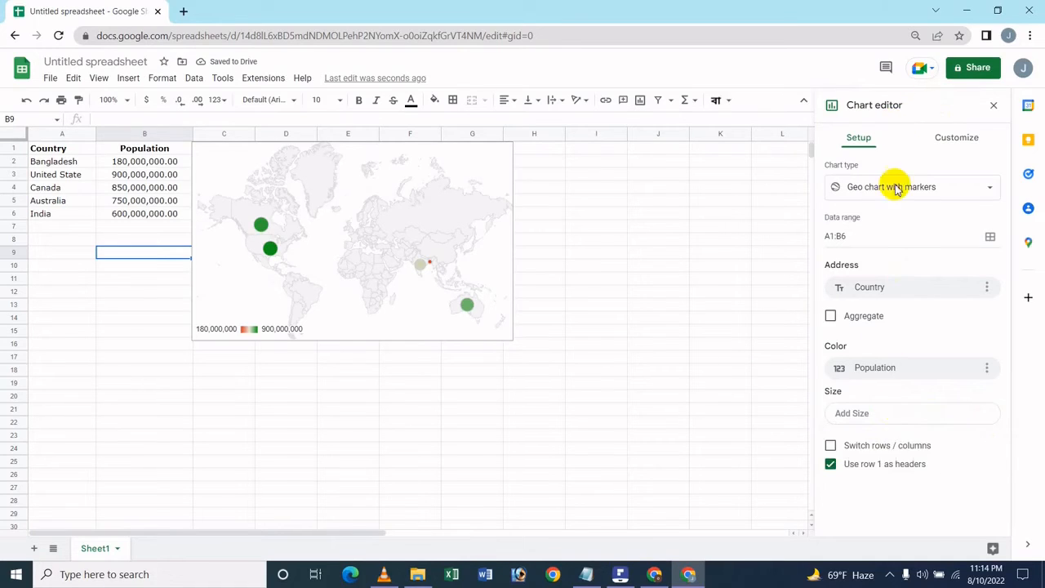
Toggle Switch rows / columns and Use row 1 as headers on and back off.
left_click(887, 443)
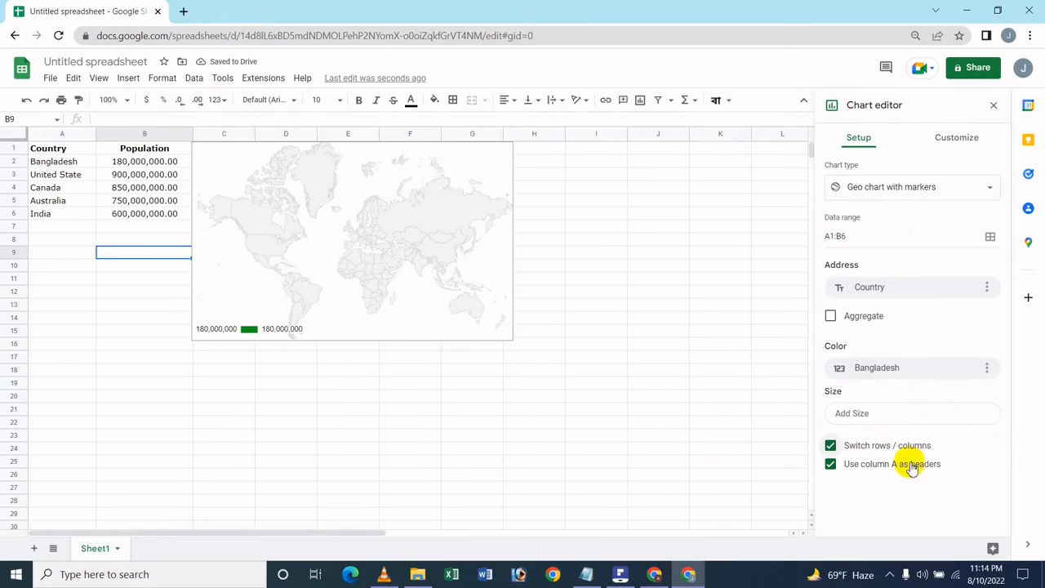
left_click(911, 447)
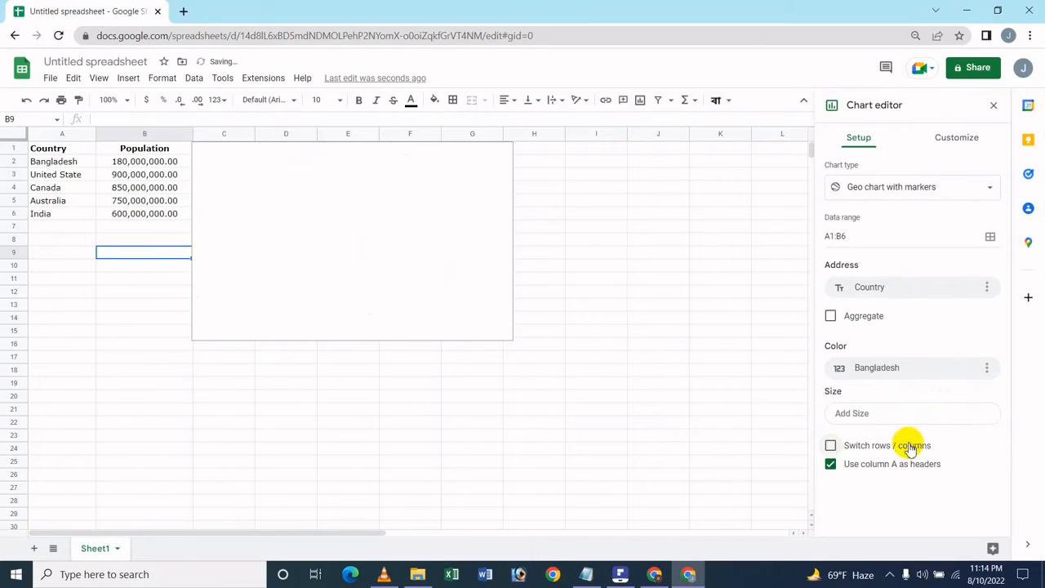
left_click(852, 467)
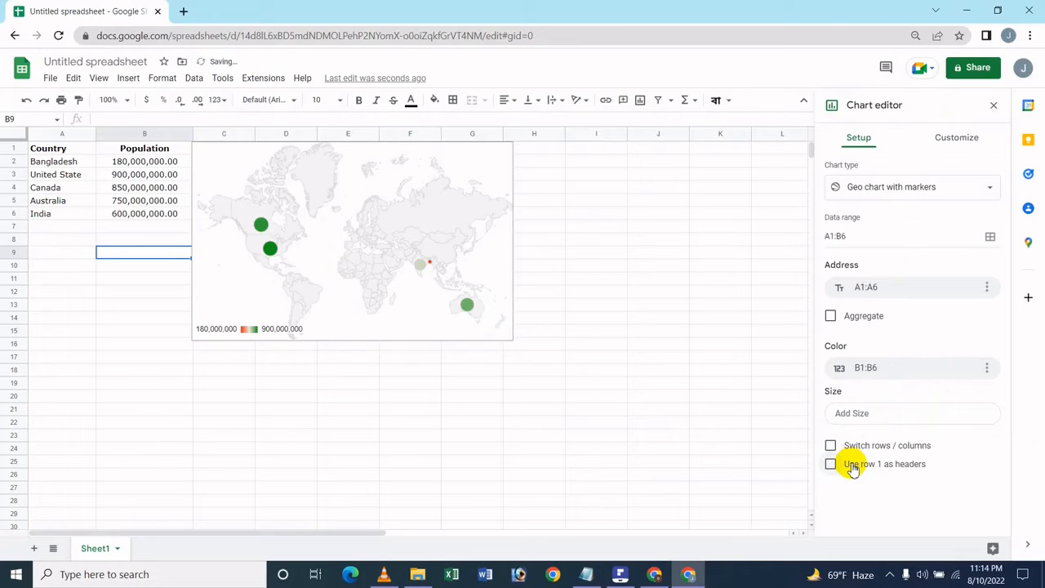
left_click(852, 467)
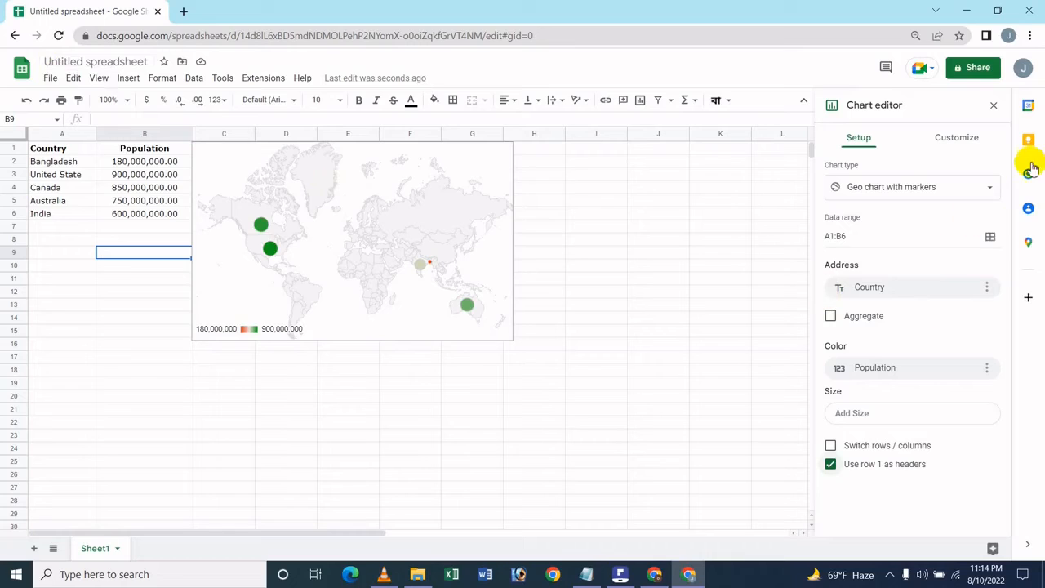
Set the chart background colour to cyan in the chart style settings.
left_click(980, 137)
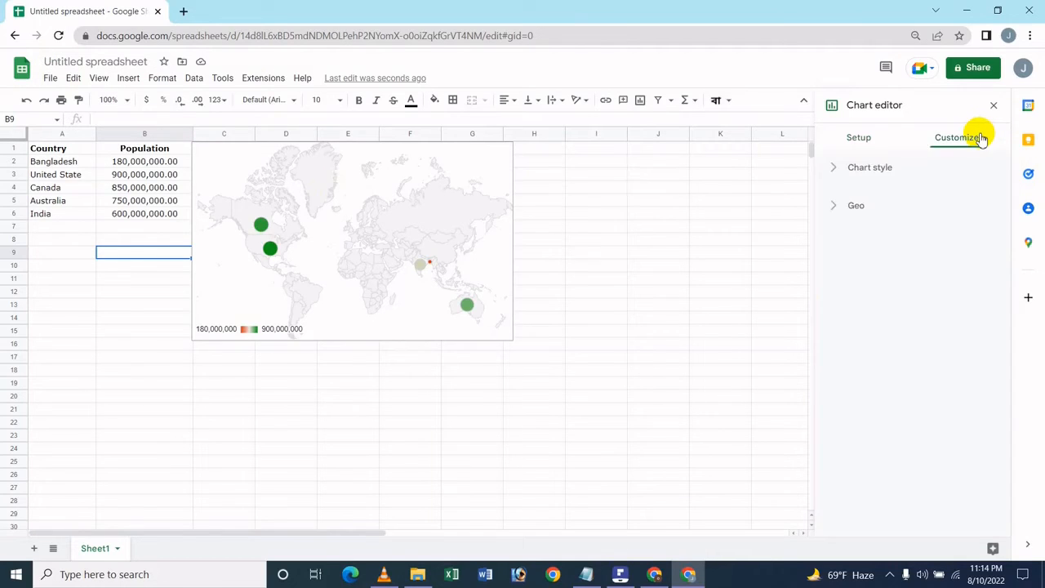
left_click(890, 169)
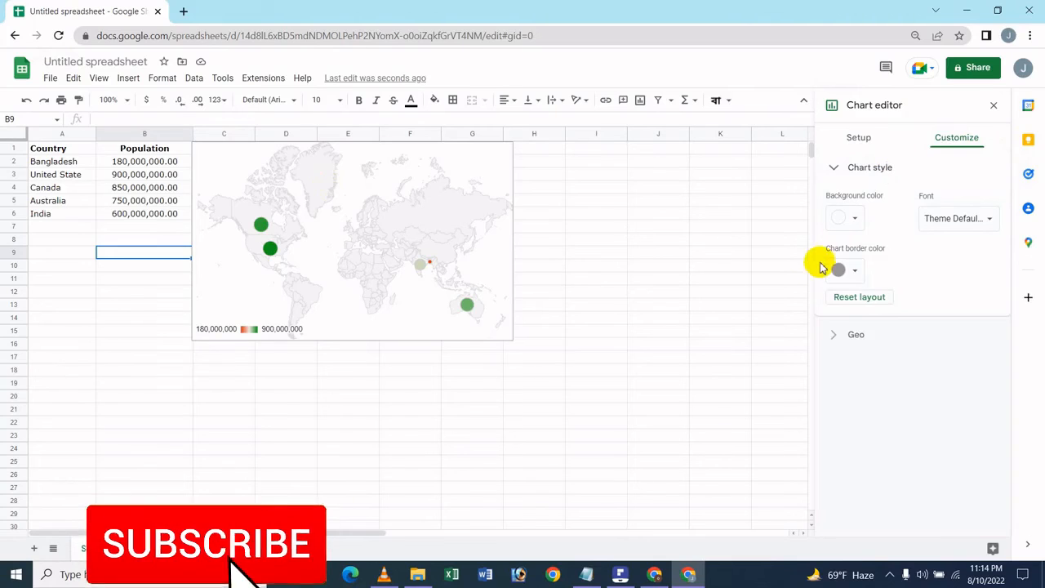
left_click(845, 218)
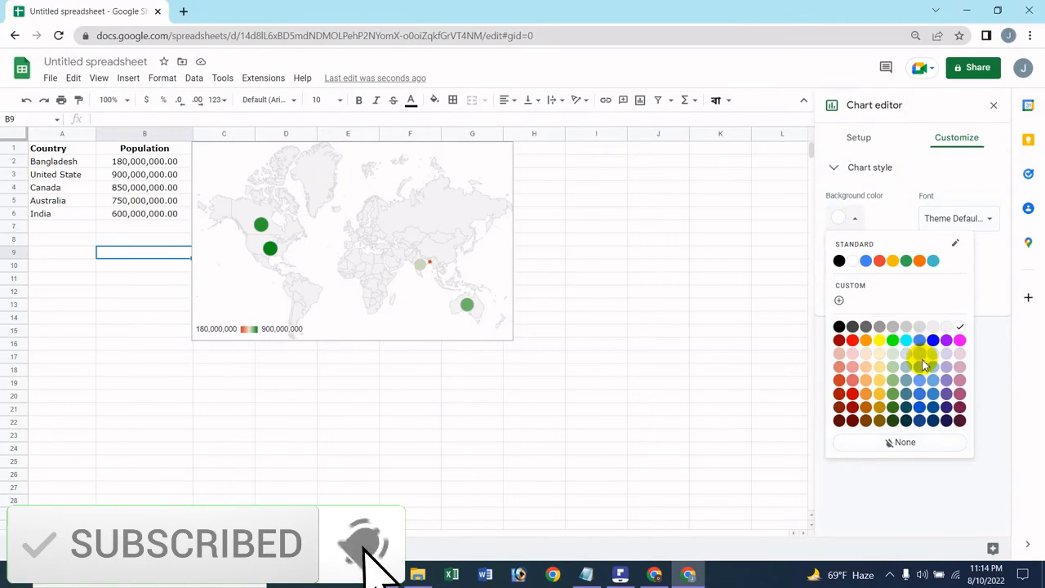
left_click(882, 338)
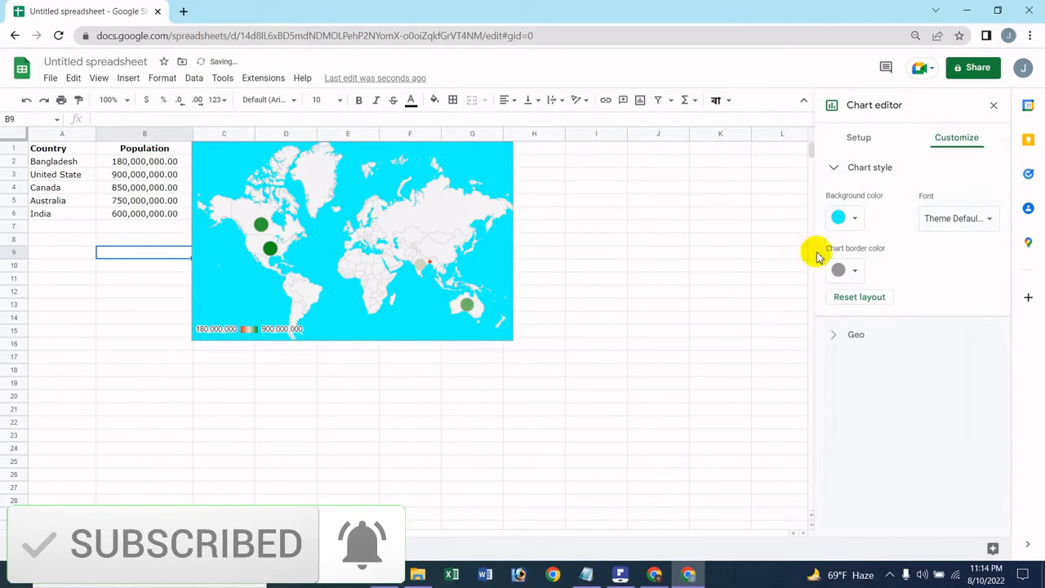
Change the chart background colour to light cyan 2.
left_click(845, 217)
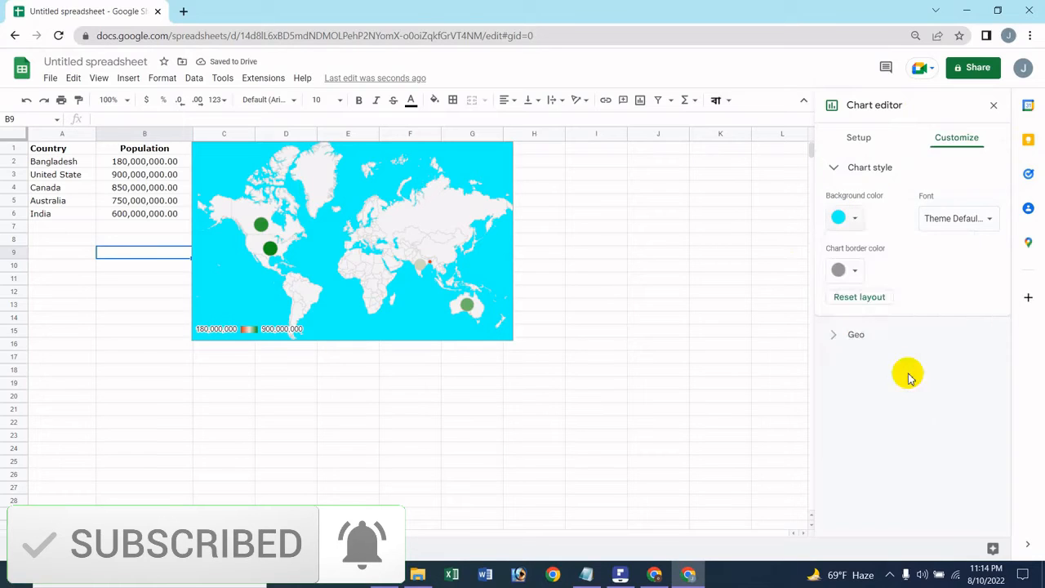
left_click(860, 218)
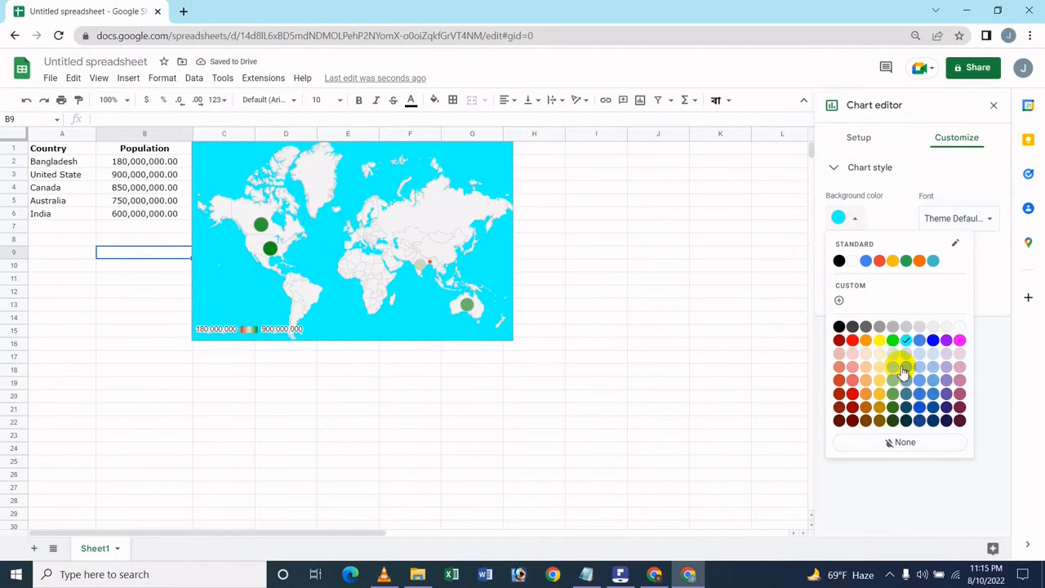
left_click(903, 368)
left_click(857, 219)
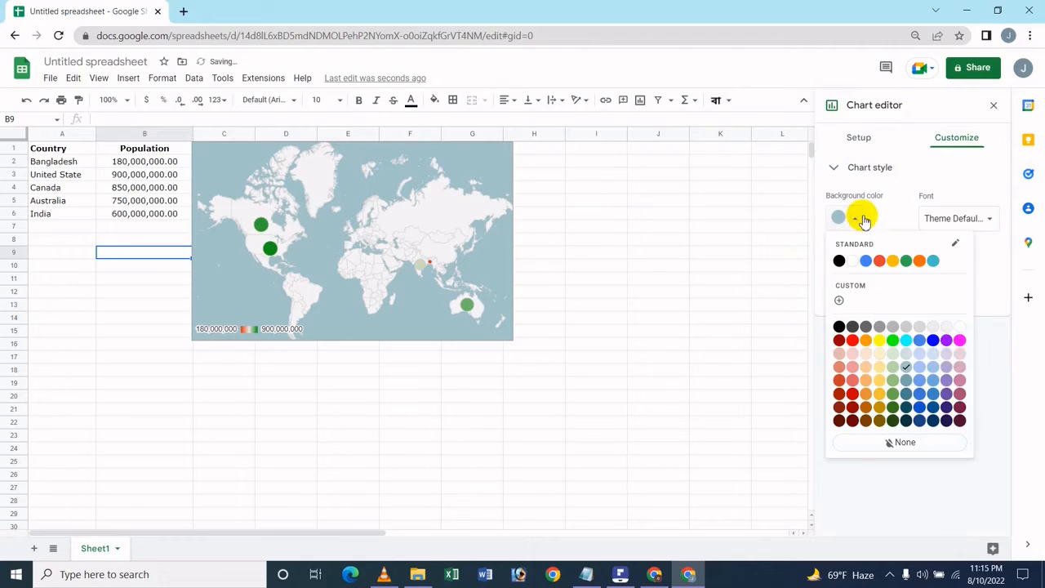
left_click(930, 371)
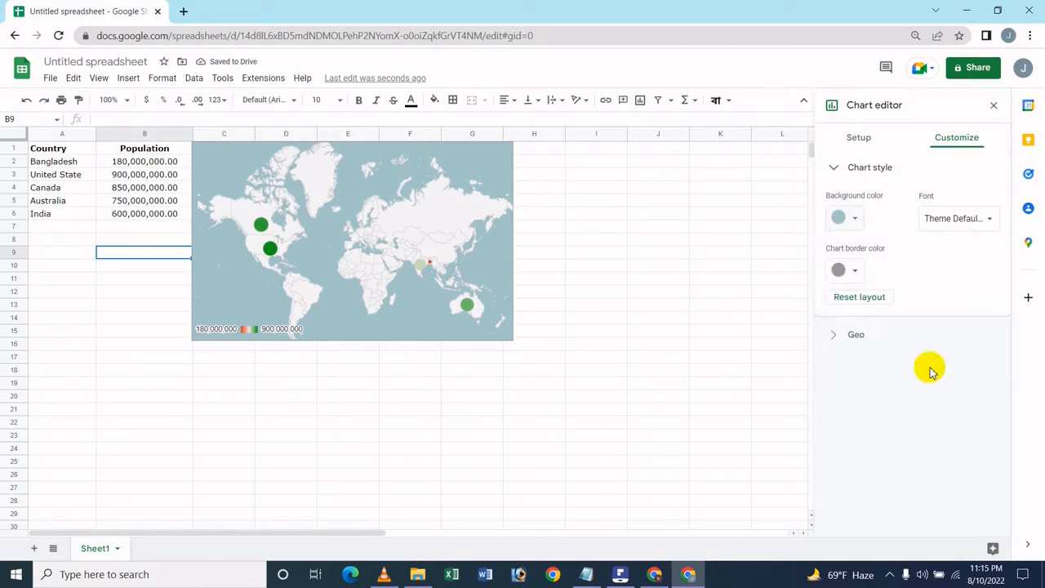
Set the chart border colour to light blue 2 and the background colour to light cornflower blue 2.
left_click(841, 270)
left_click(934, 422)
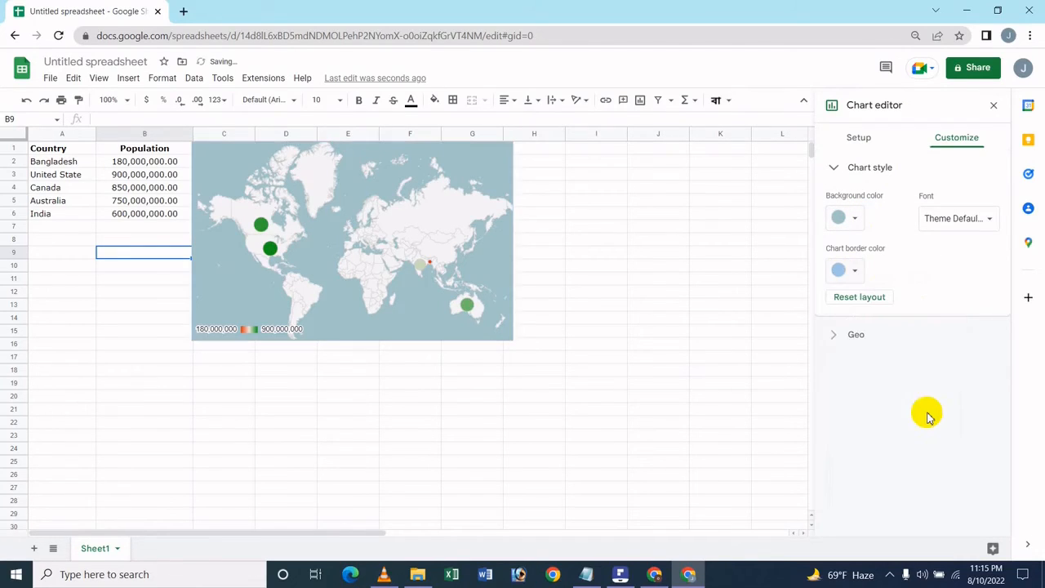
left_click(855, 213)
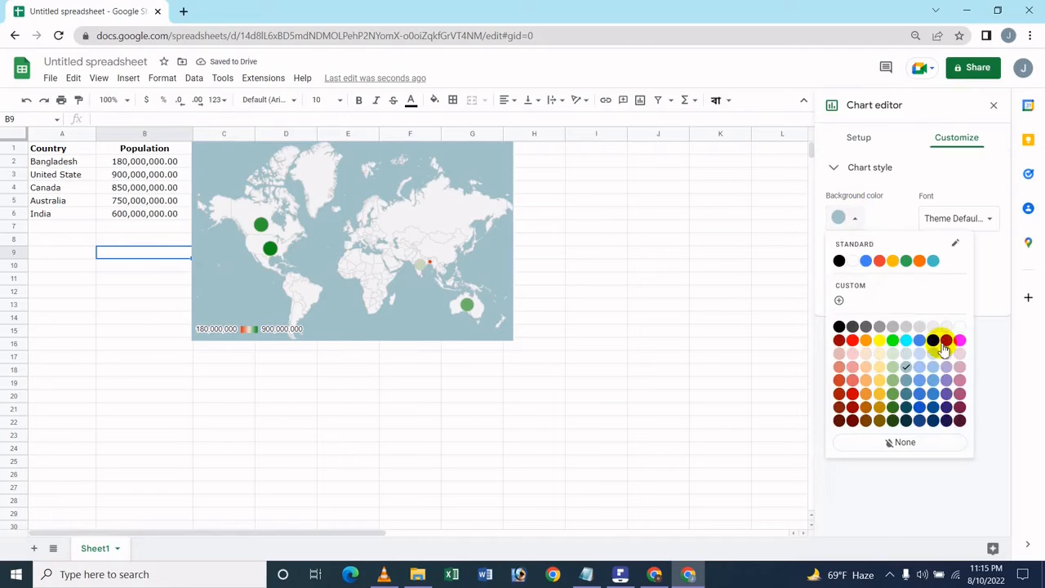
left_click(921, 368)
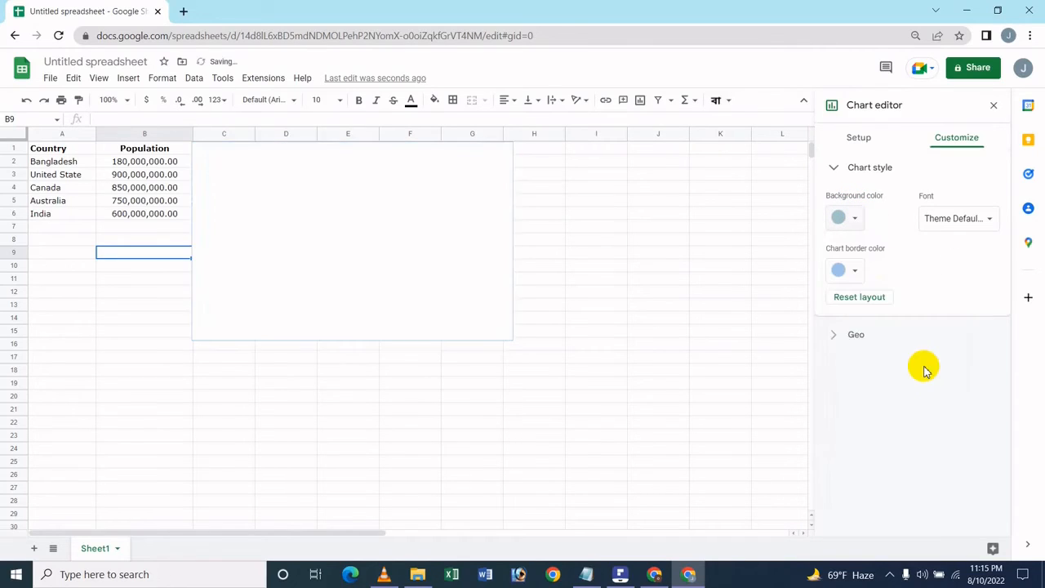
Set the chart font to Wide.
left_click(954, 216)
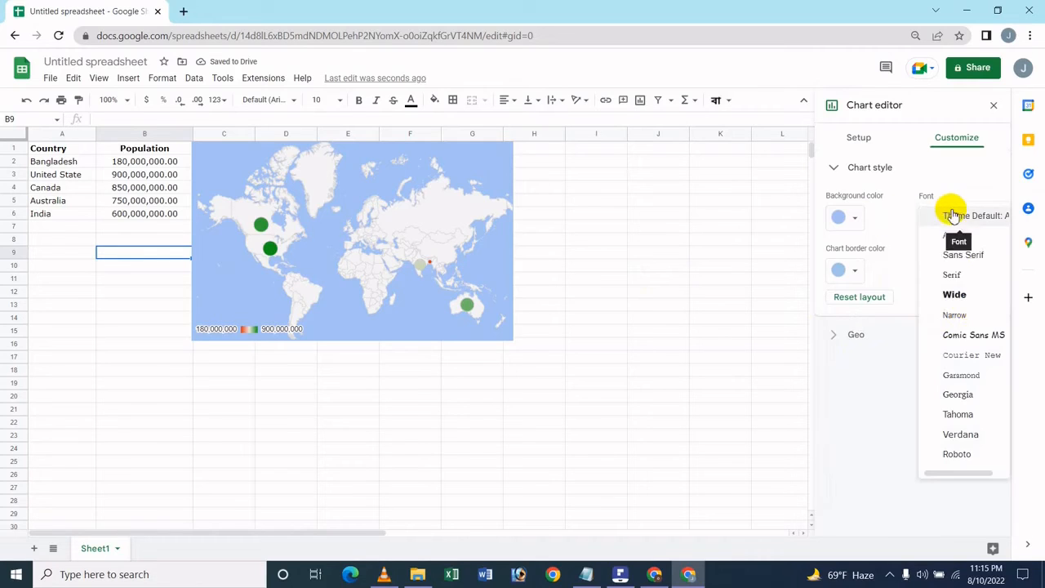
left_click(974, 295)
Set the chart border colour to green.
left_click(846, 269)
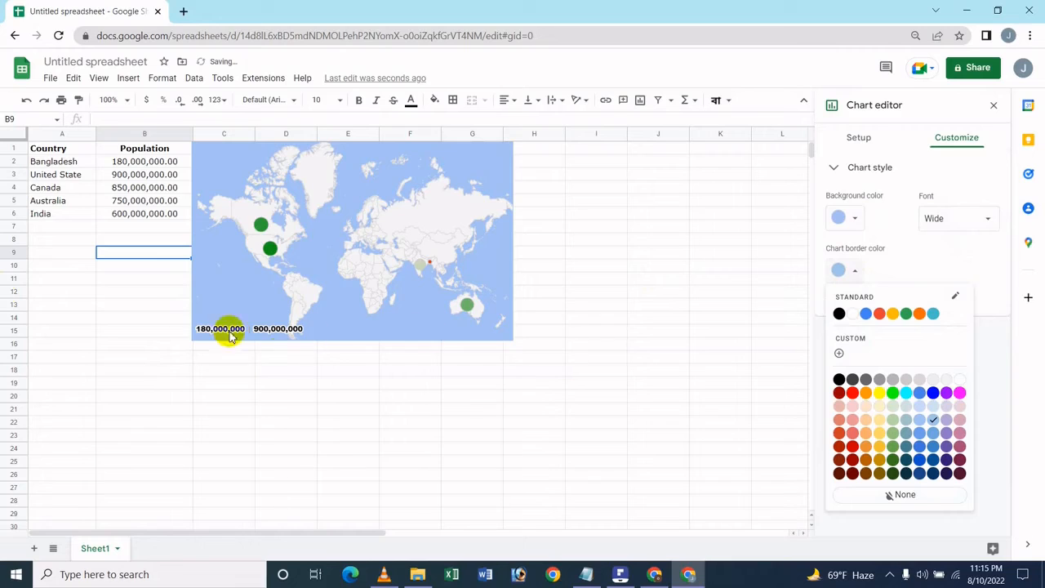
left_click(934, 394)
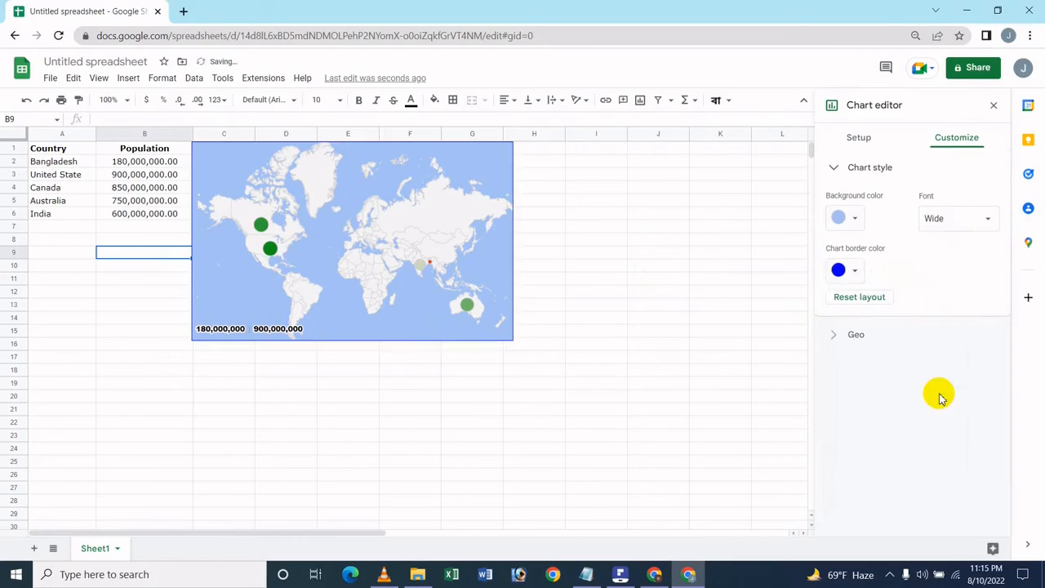
left_click(843, 271)
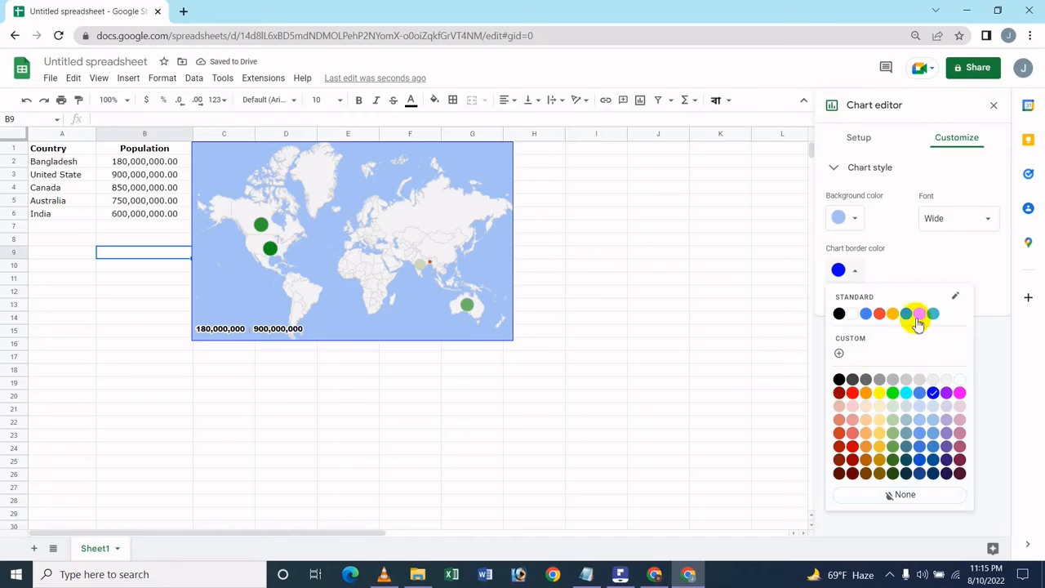
left_click(892, 393)
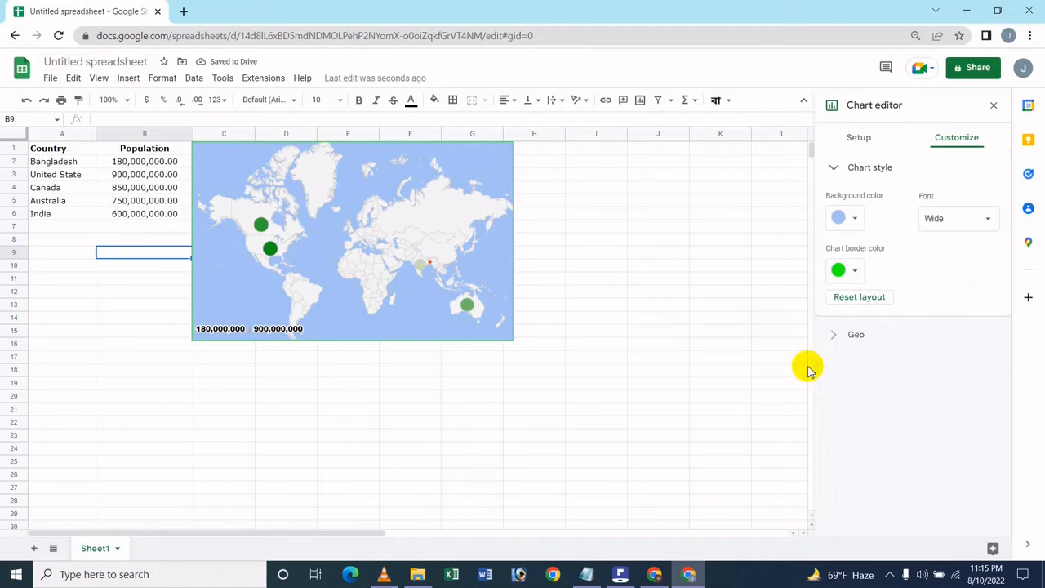
Open the Geo settings and set the map region to Asia.
left_click(858, 335)
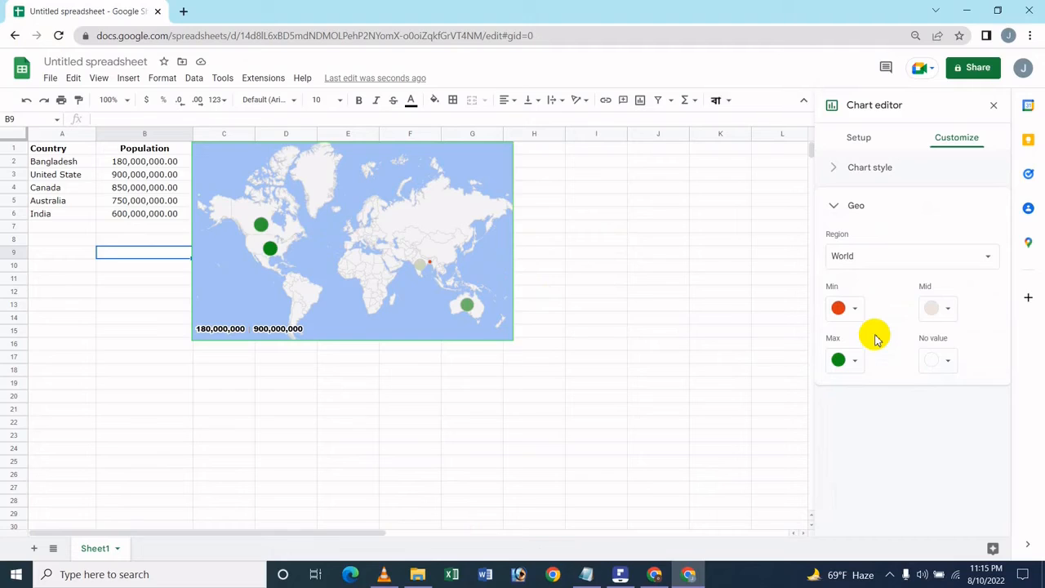
left_click(893, 245)
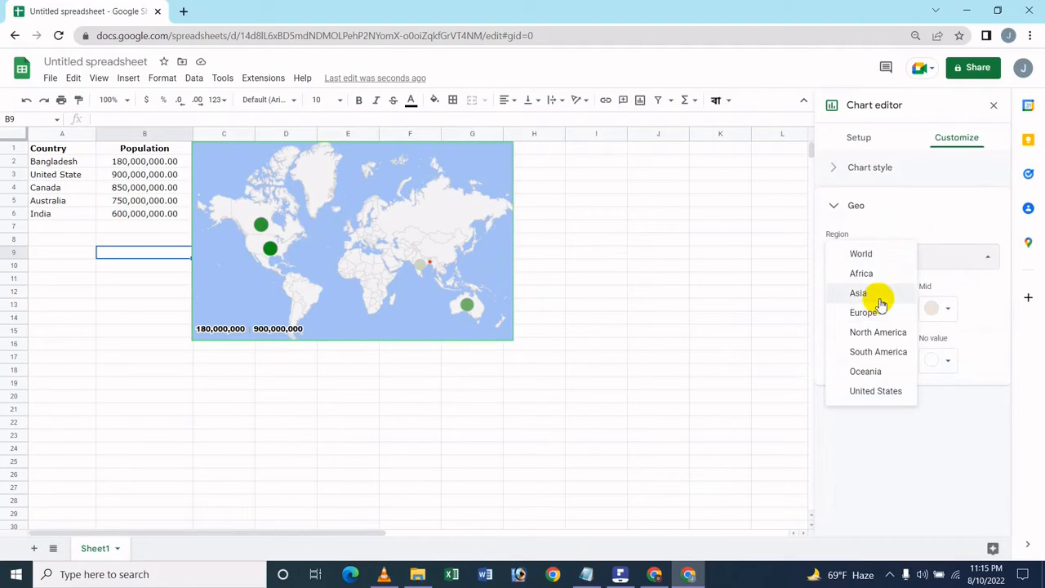
left_click(877, 295)
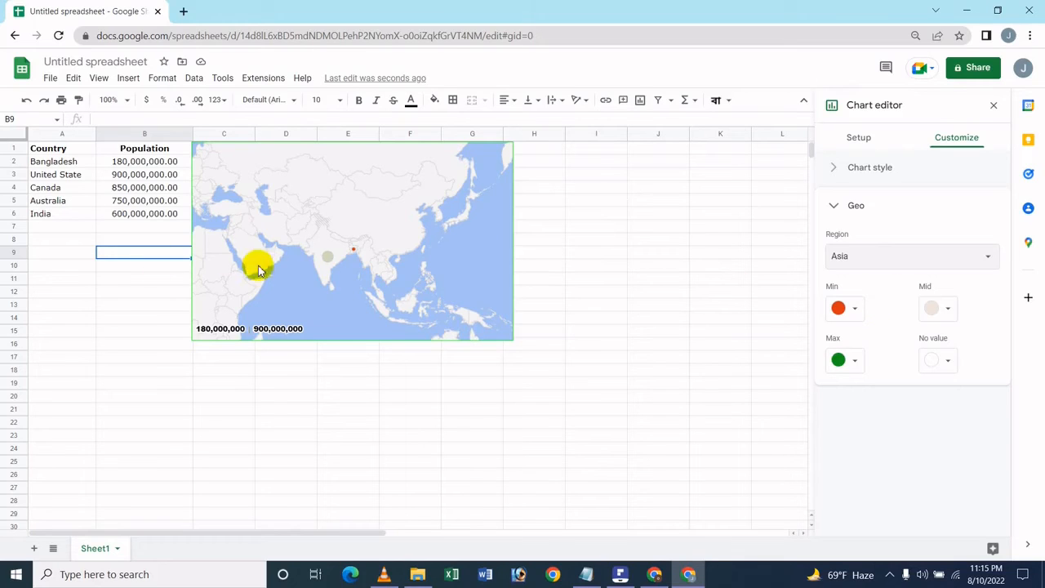
left_click(325, 259)
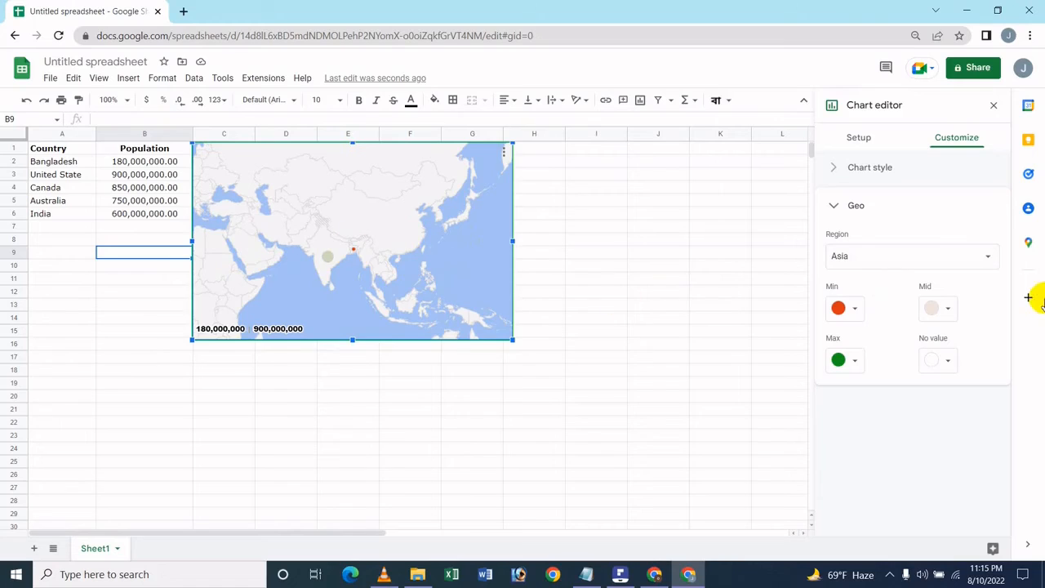
Switch the map region to North America and back to World.
left_click(919, 256)
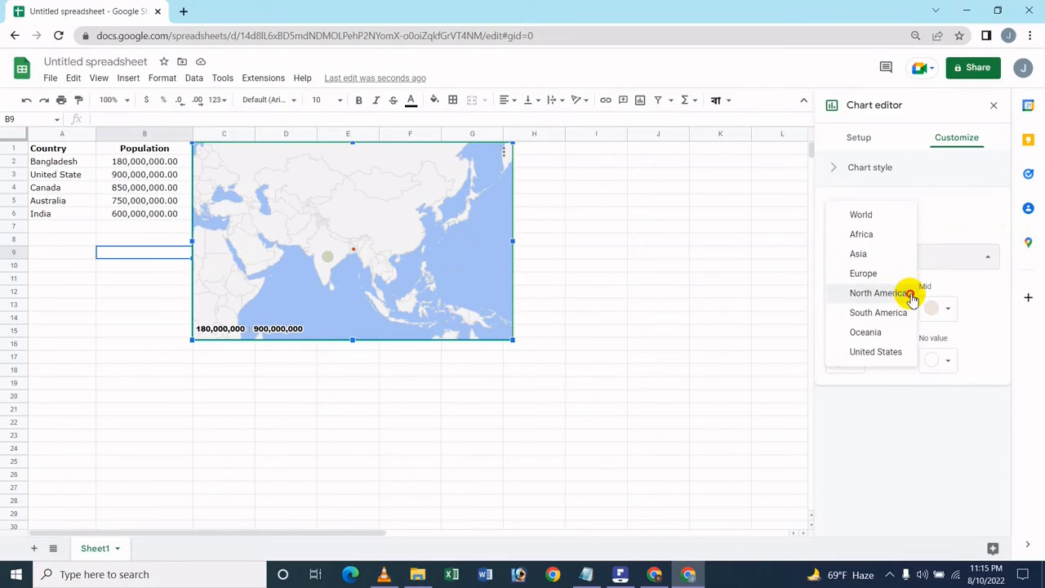
left_click(877, 293)
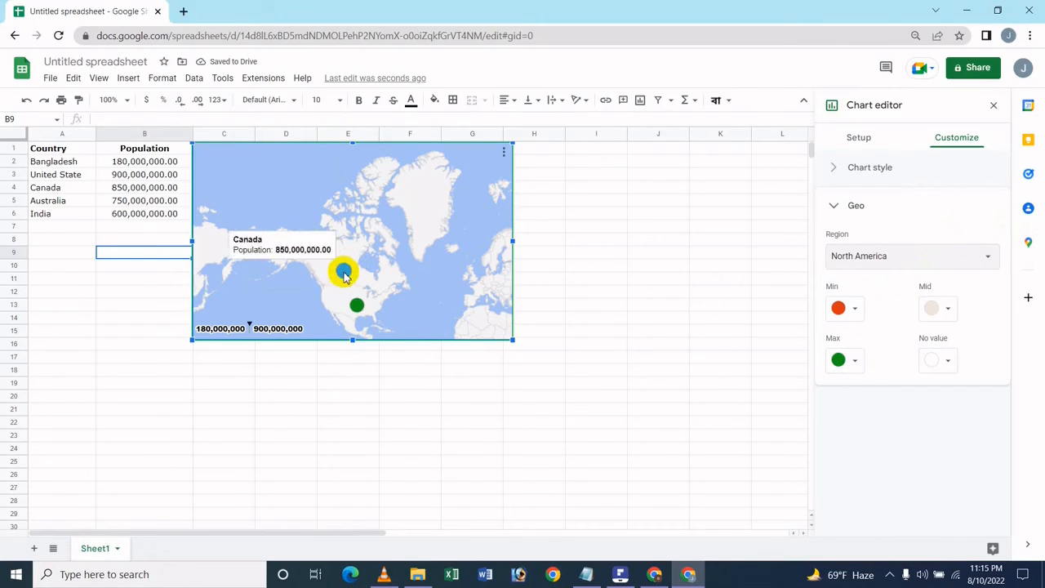
mouse_move(353, 292)
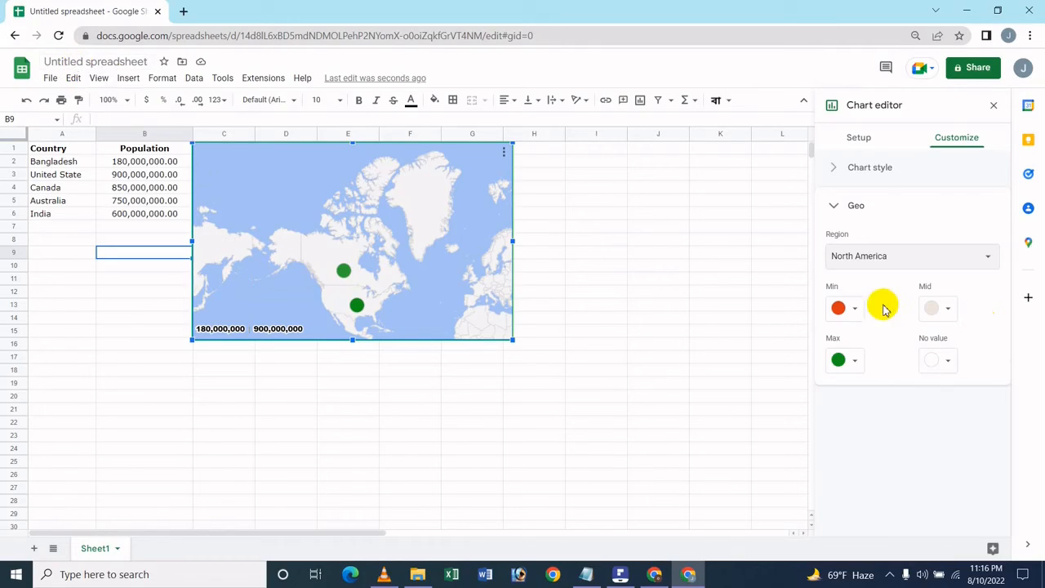
left_click(877, 257)
left_click(879, 185)
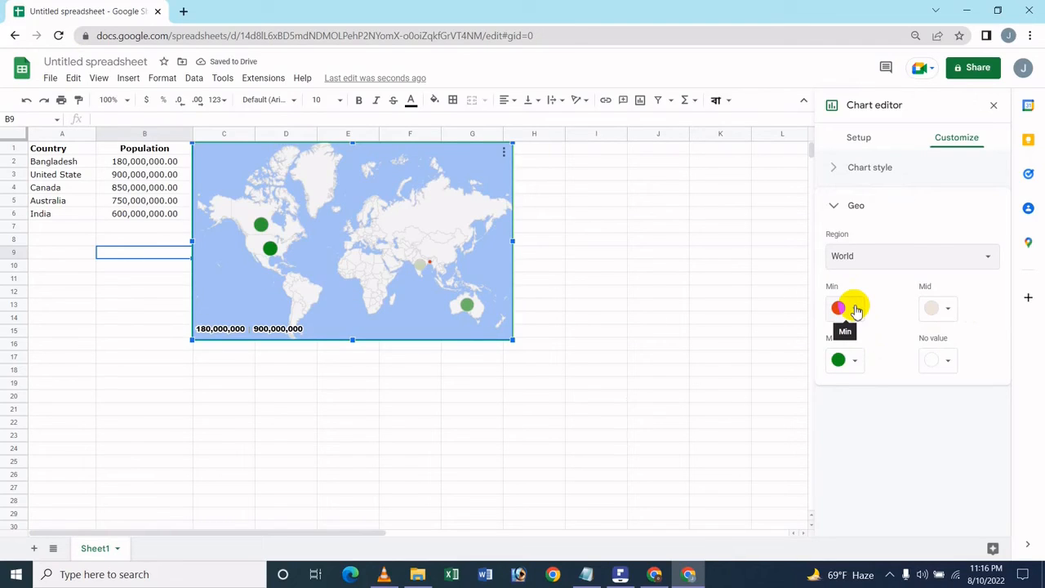
Set the Min colour of the geo chart to orange.
left_click(854, 308)
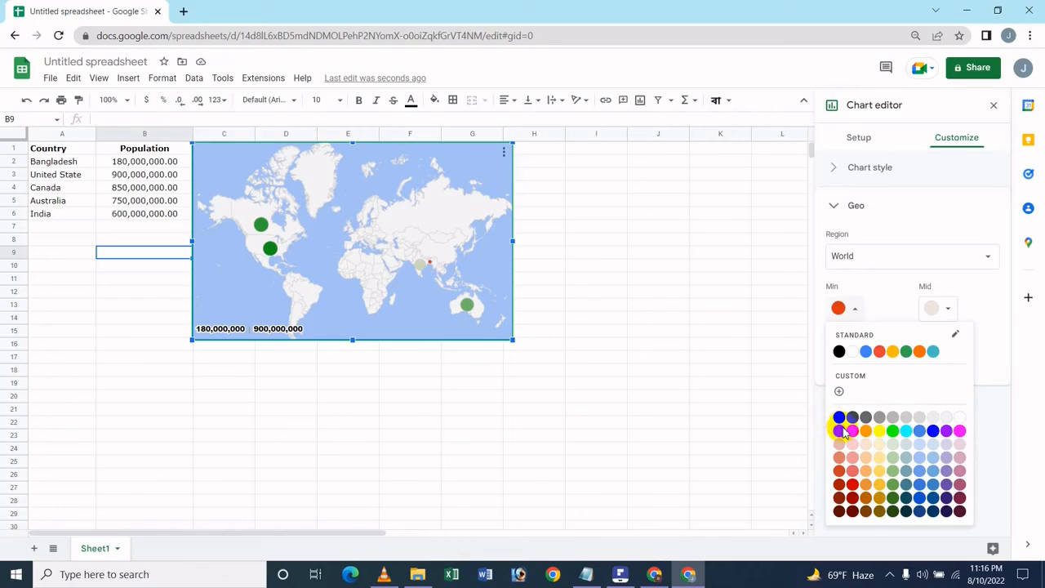
left_click(843, 433)
left_click(854, 311)
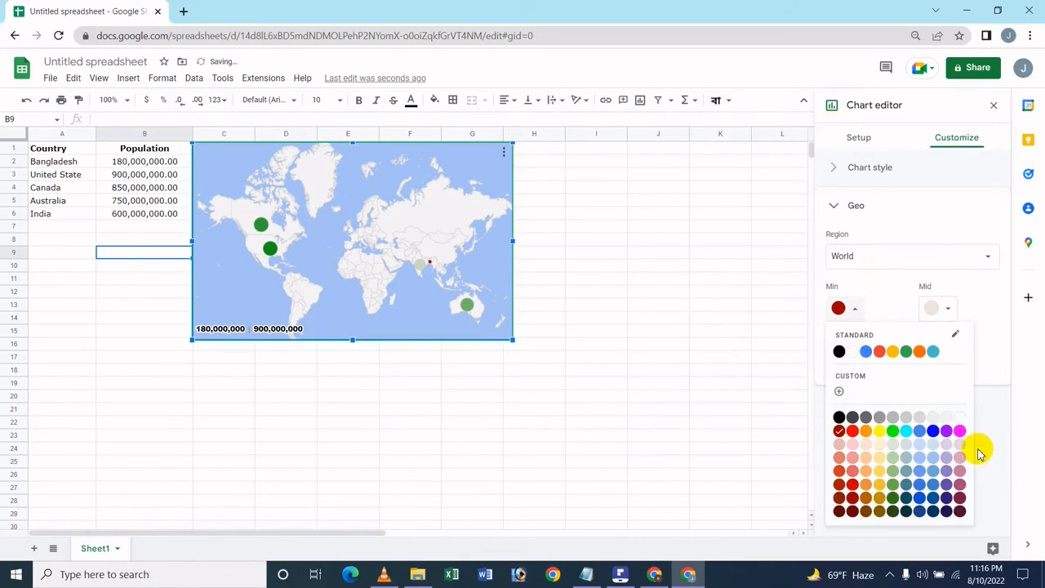
left_click(866, 431)
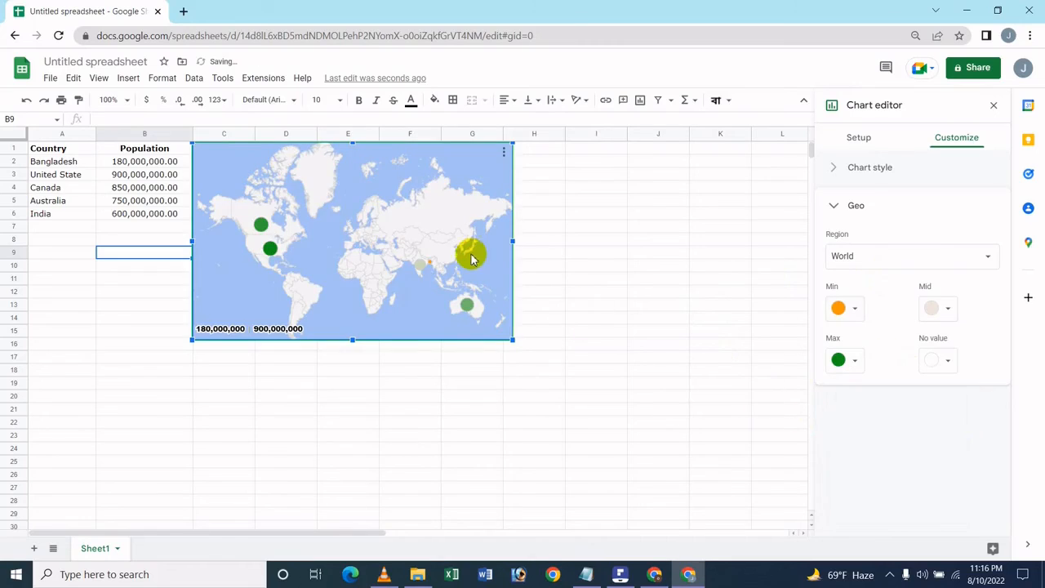
Set the Mid colour of the geo chart to yellow.
mouse_move(430, 268)
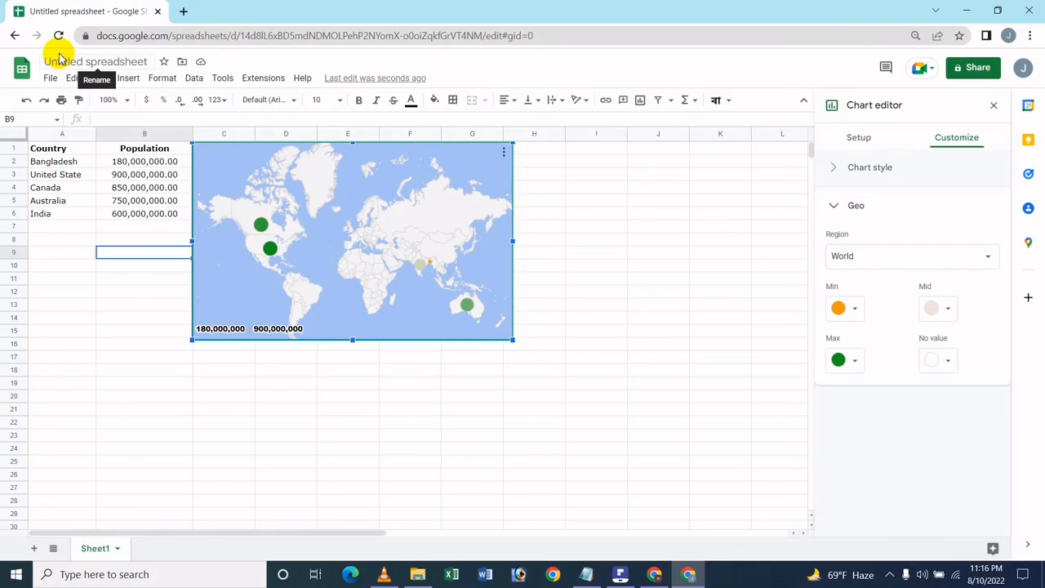
left_click(947, 309)
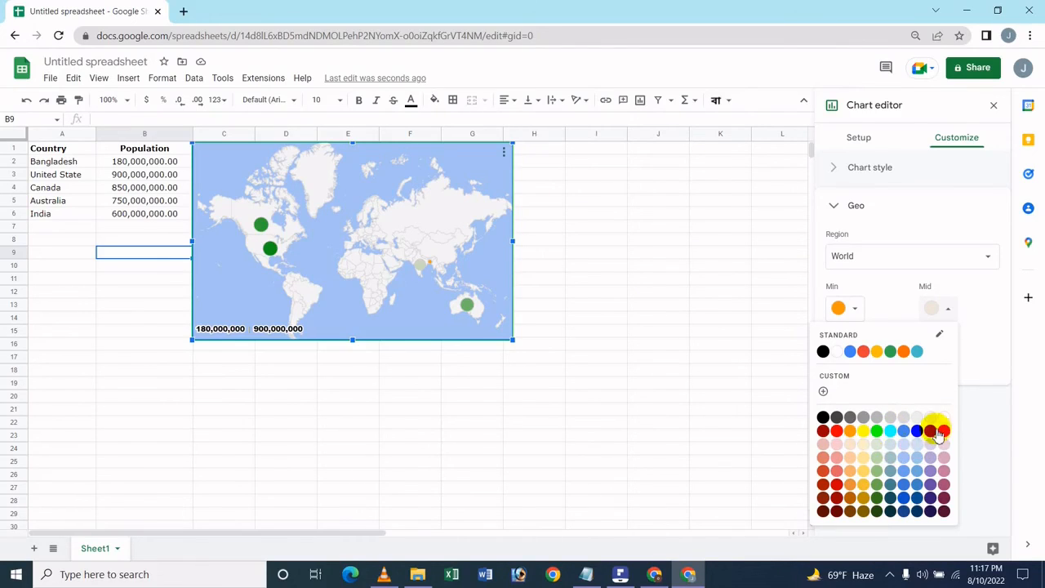
left_click(862, 433)
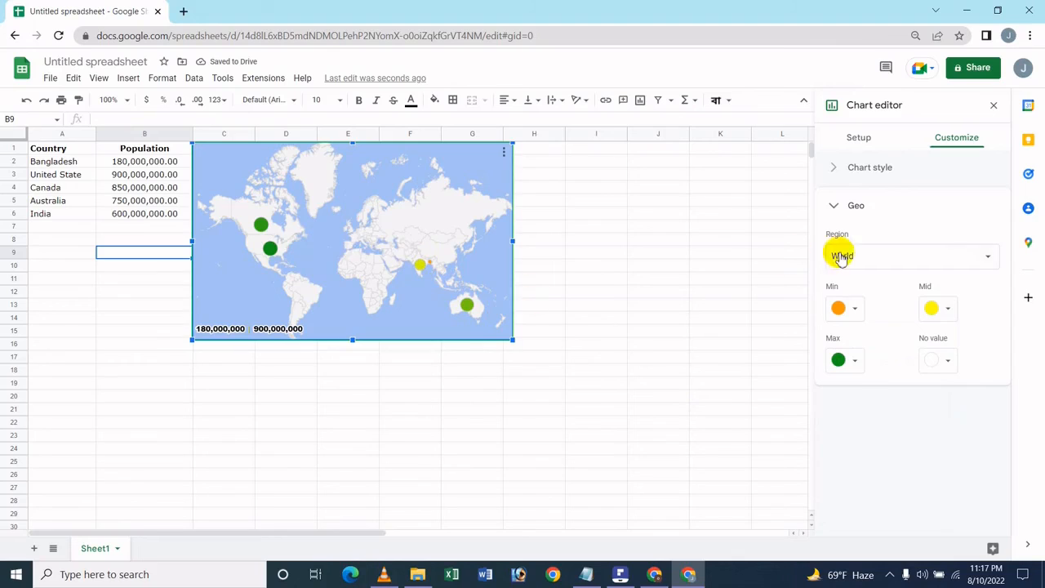
Set the Max colour of the geo chart to blue.
left_click(841, 364)
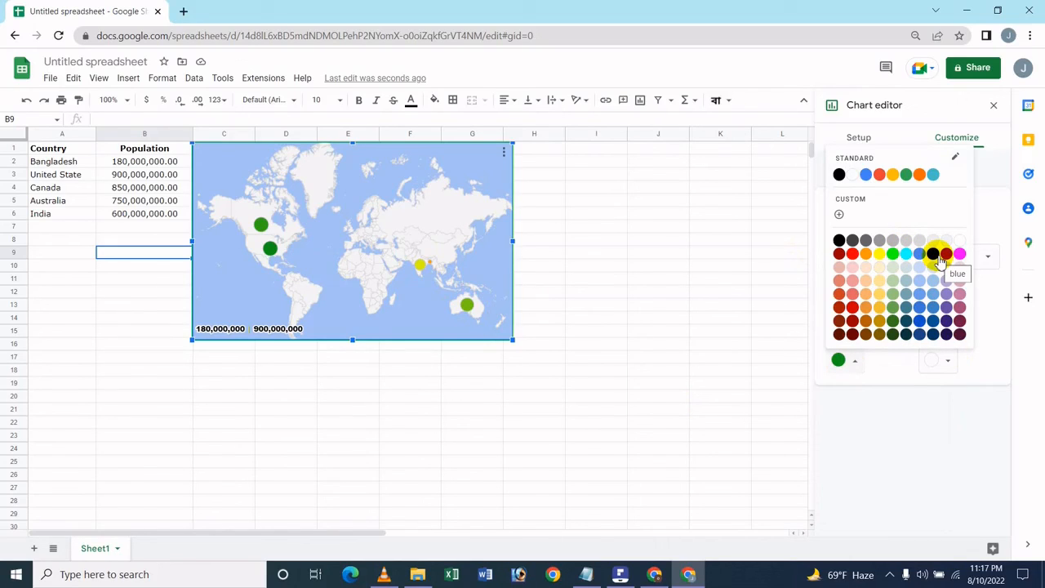
left_click(895, 261)
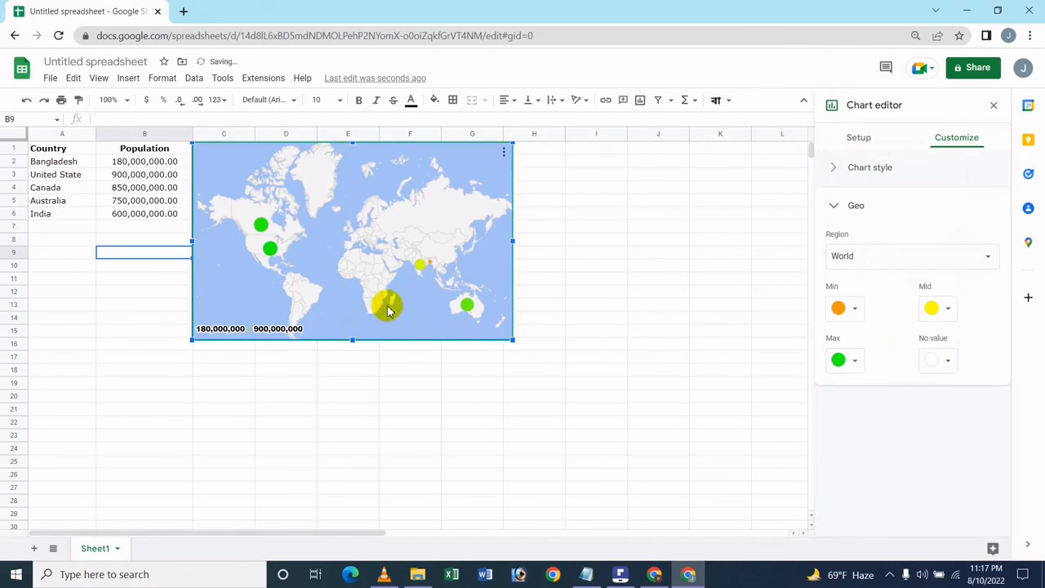
mouse_move(467, 309)
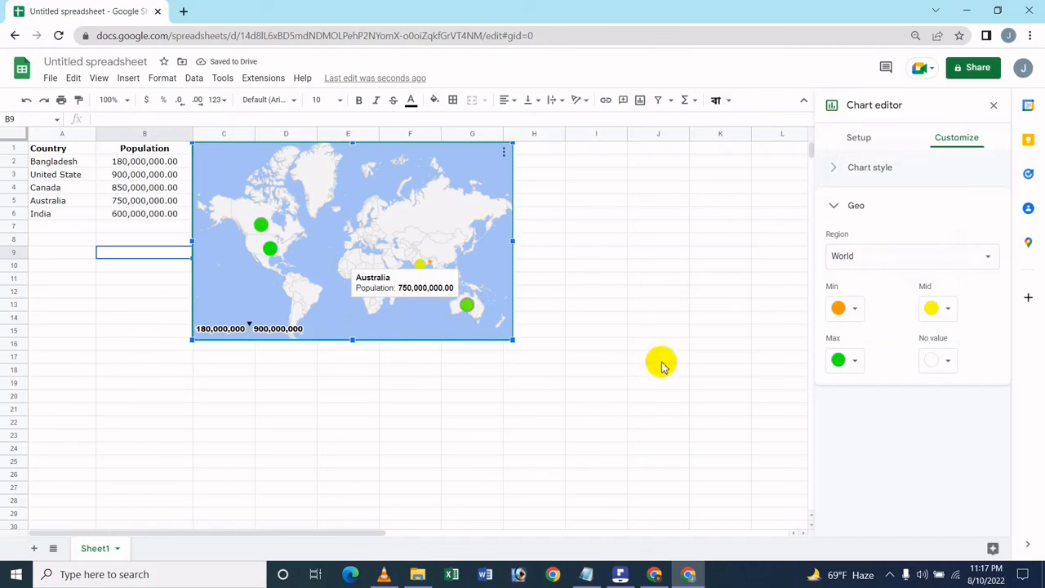
left_click(846, 360)
left_click(847, 262)
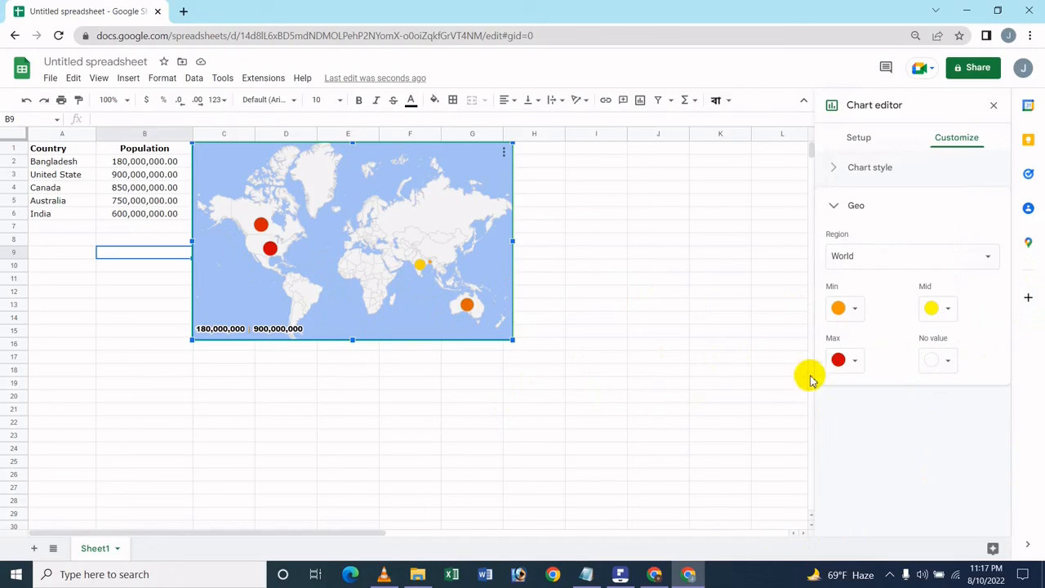
left_click(854, 360)
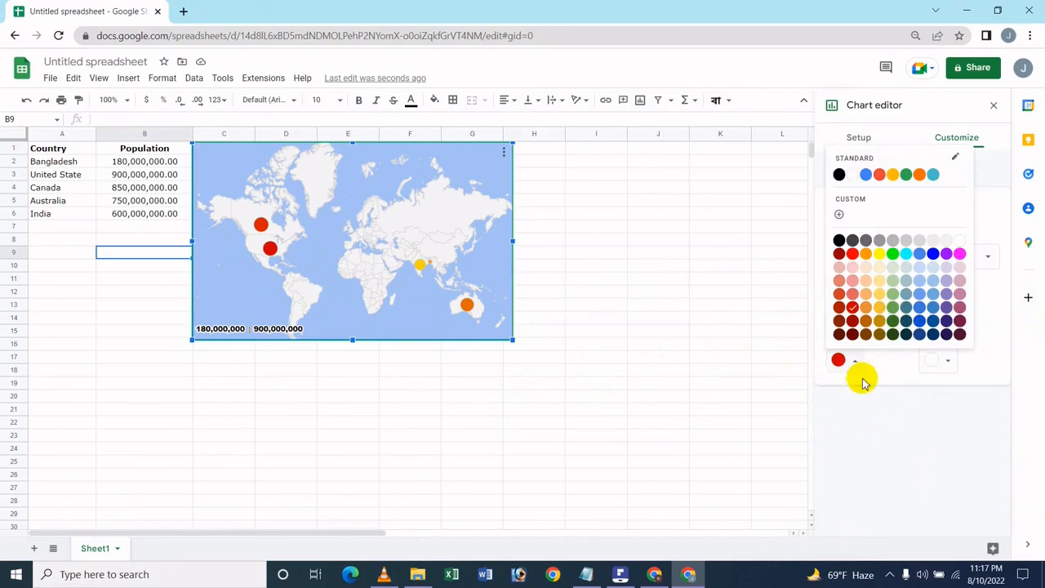
left_click(932, 255)
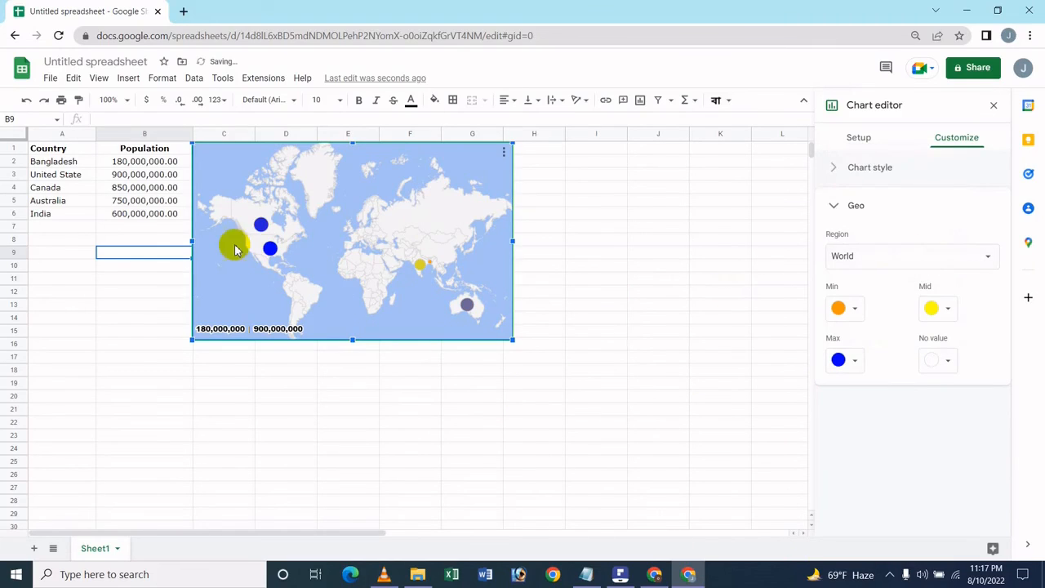
Set the No value colour of the geo chart to cyan.
left_click(941, 363)
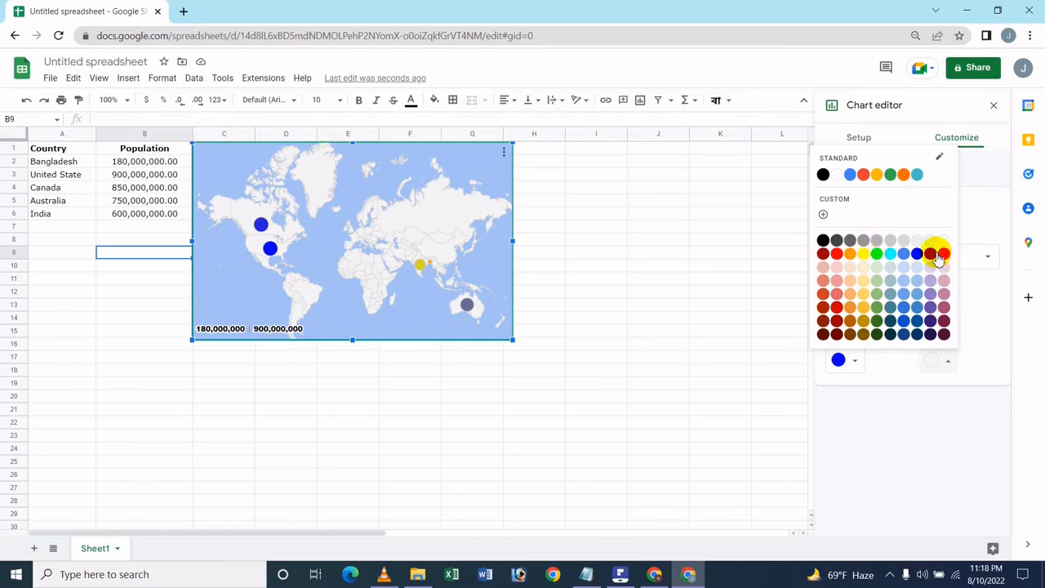
left_click(863, 307)
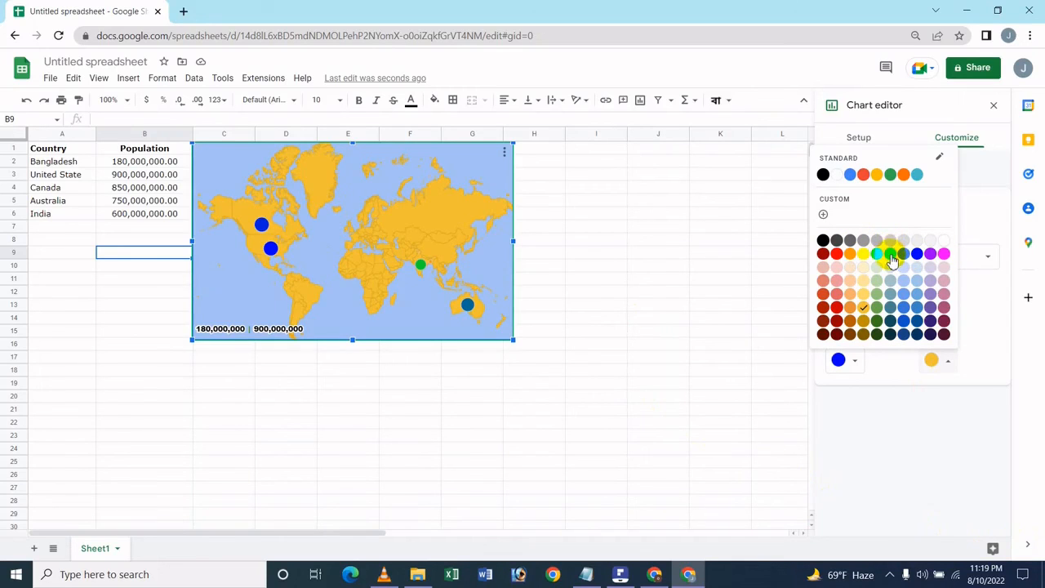
left_click(891, 257)
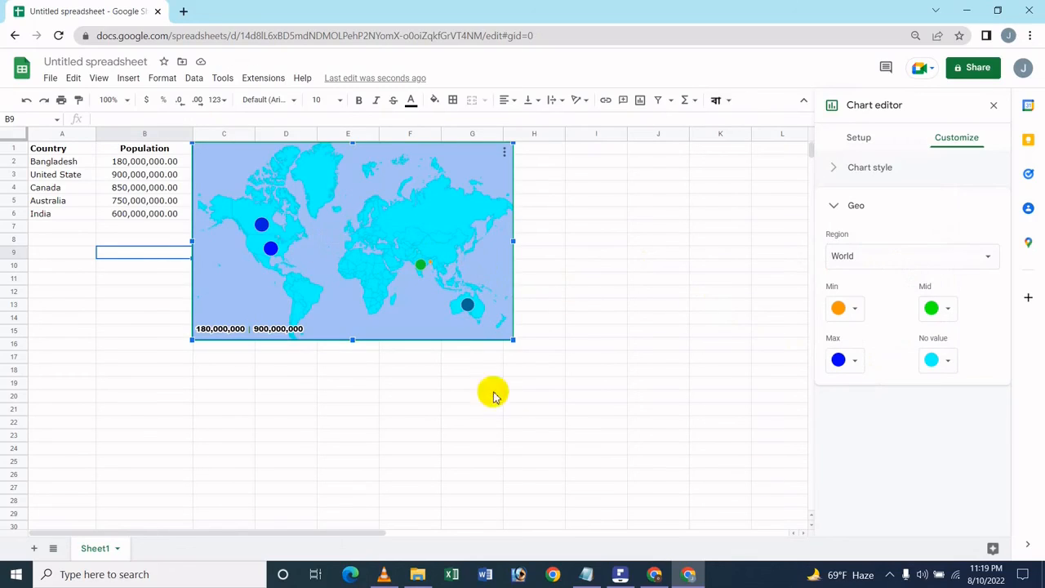
Deselect the chart and switch to the tutorial's title PDF in PDFelement.
left_click(553, 365)
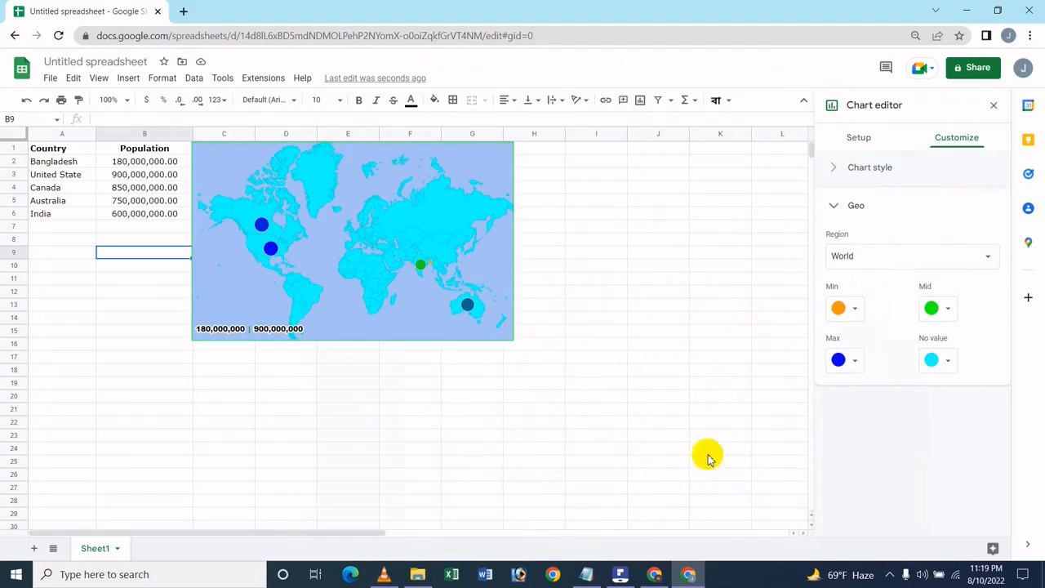
left_click(620, 574)
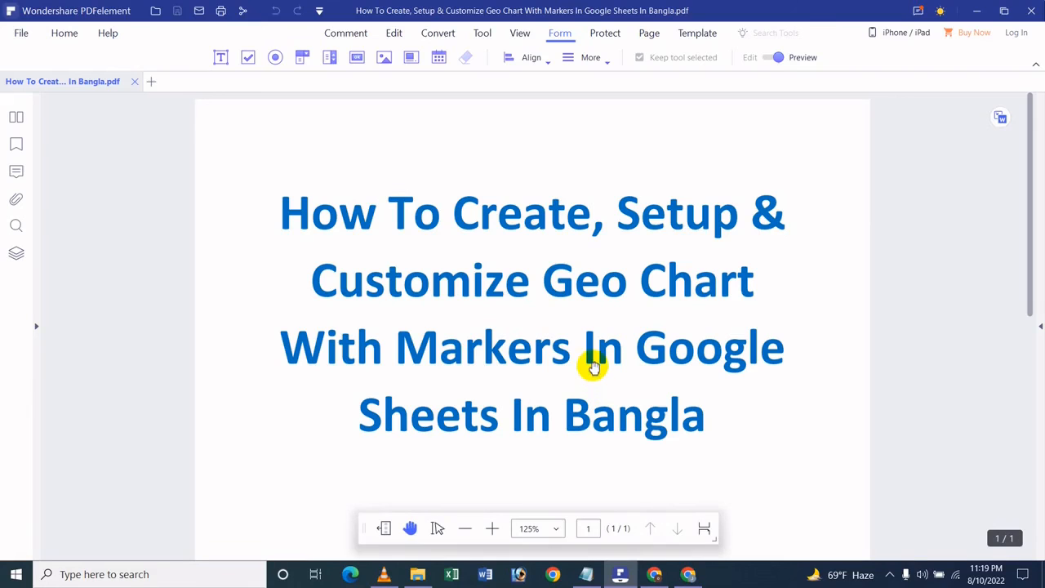